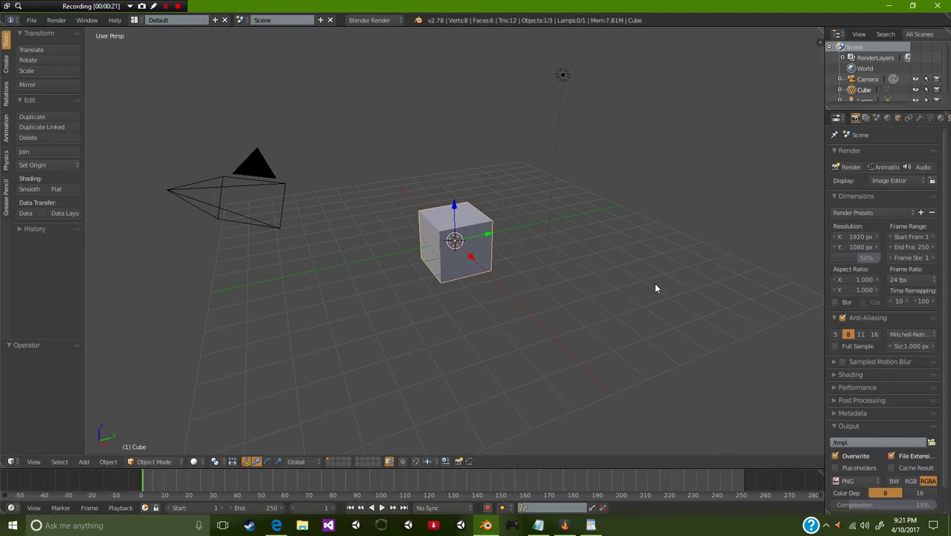
Step: Frame the default cube in zoomed front view (Numpad 1), then bring up the web browser
mouse_move(567, 281)
middle_down()
mouse_move(454, 277)
mouse_move(666, 259)
mouse_move(660, 297)
mouse_move(525, 297)
mouse_move(403, 266)
mouse_move(527, 270)
mouse_move(616, 302)
mouse_move(646, 299)
mouse_move(529, 312)
middle_up()
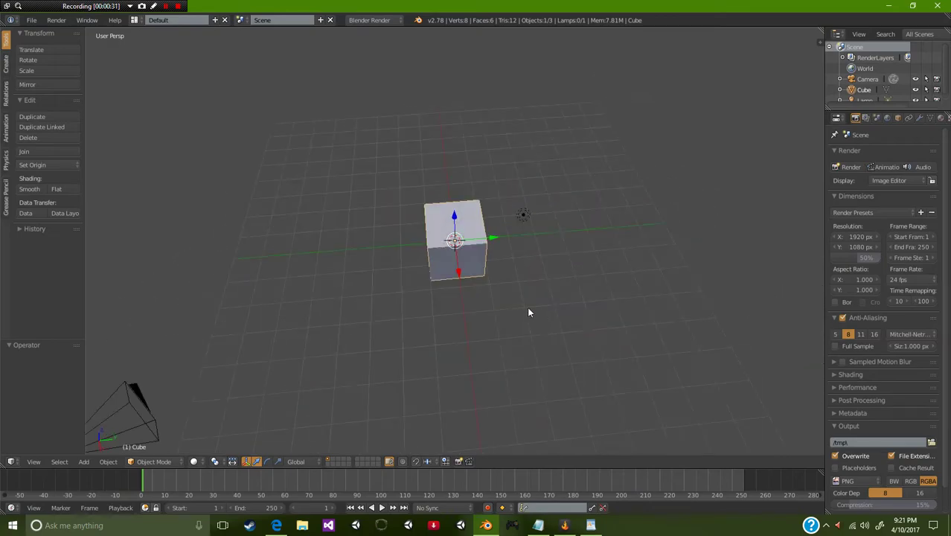
mouse_move(453, 279)
middle_down()
mouse_move(616, 282)
mouse_move(605, 269)
mouse_move(562, 261)
mouse_move(512, 274)
middle_up()
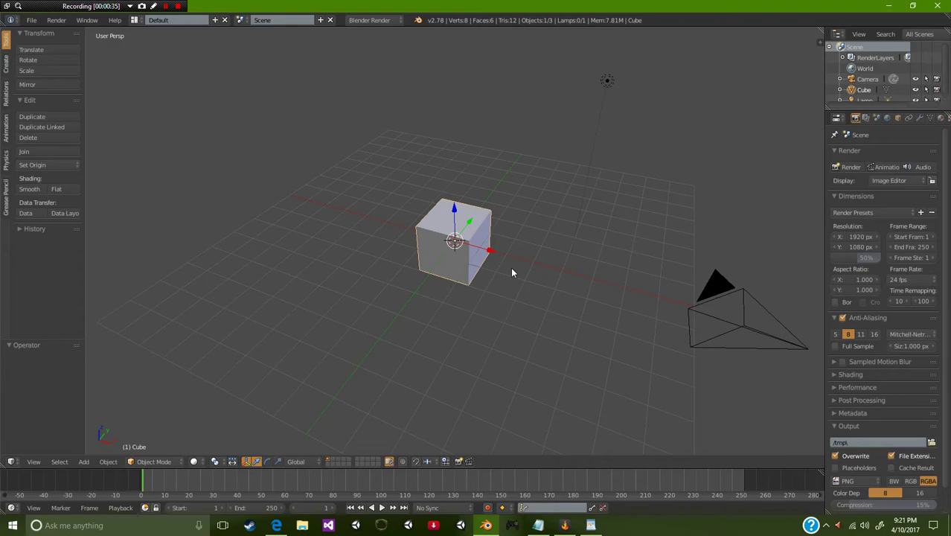
key(KP_1)
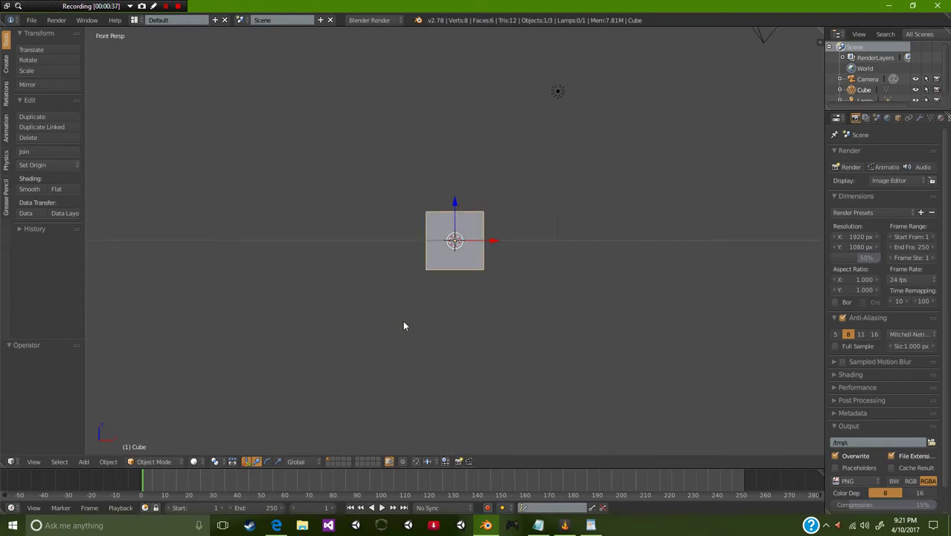
shift+scroll(403, 320, up, 3)
scroll(447, 402, up, 2)
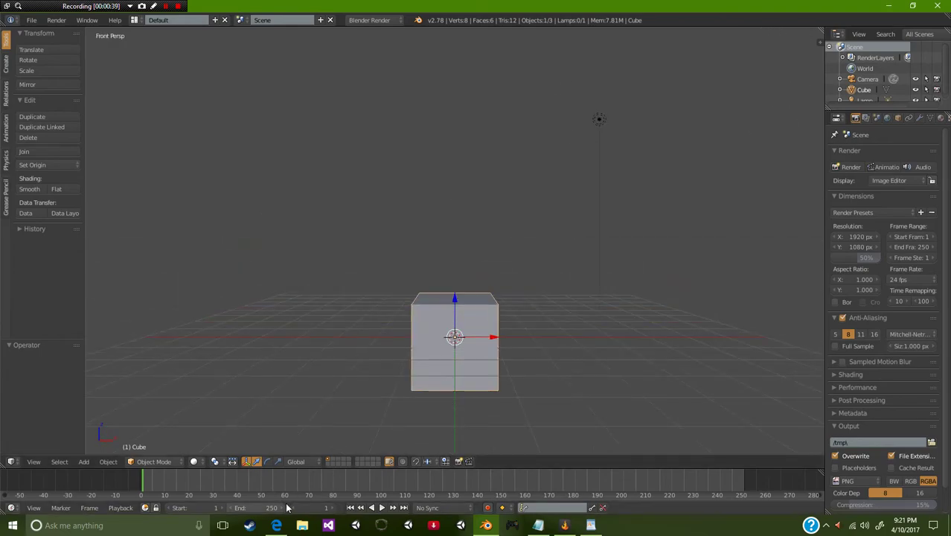
click(276, 525)
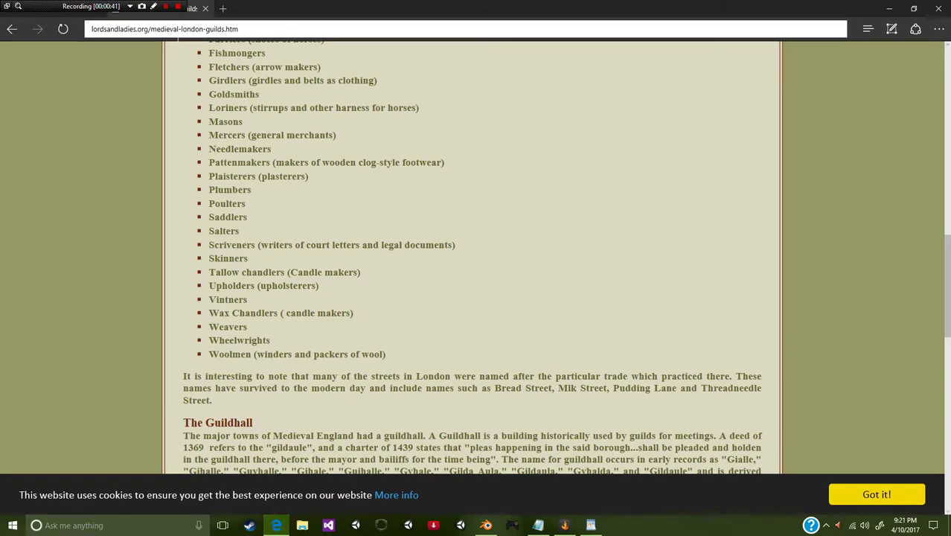
Step: Load the Google home page in Edge's address bar
click(869, 30)
click(298, 28)
text(www.)
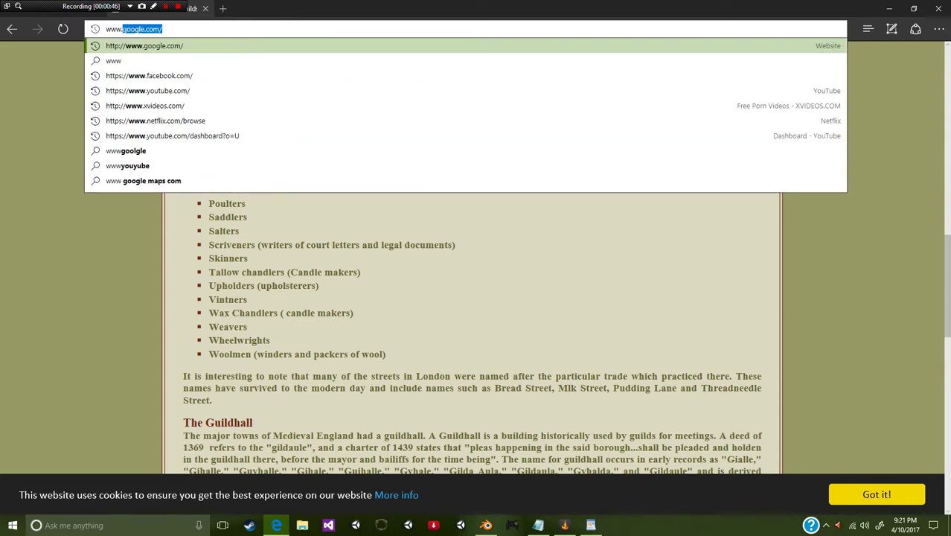
text(go)
key(Return)
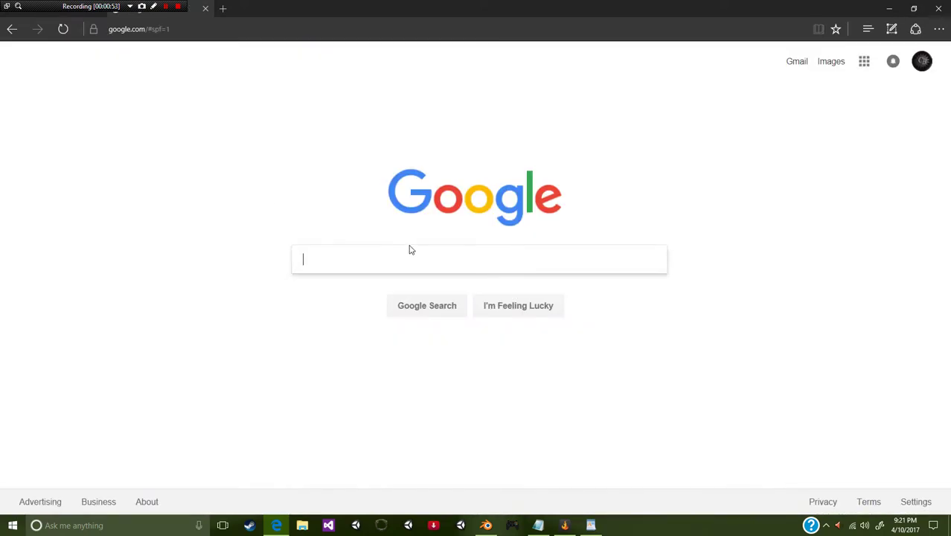
Step: Search 'Skyscrapers' (corrected from 'Skyscrappers') and browse the Images results
text(Sk)
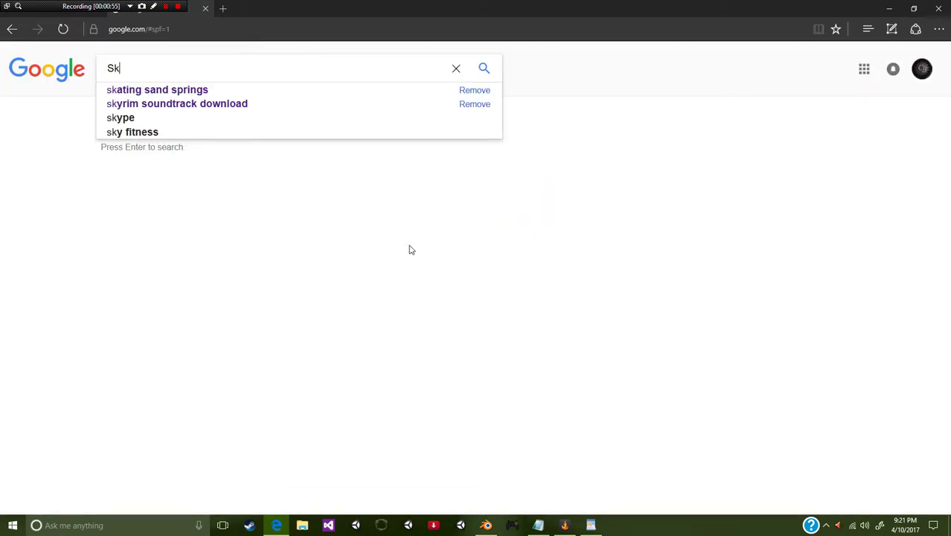
text(yscrap)
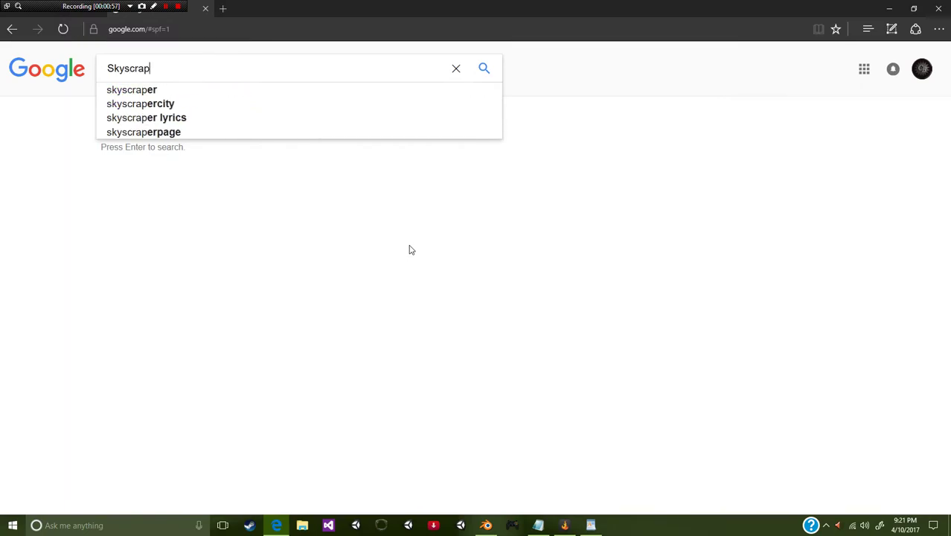
text(pers)
key(Return)
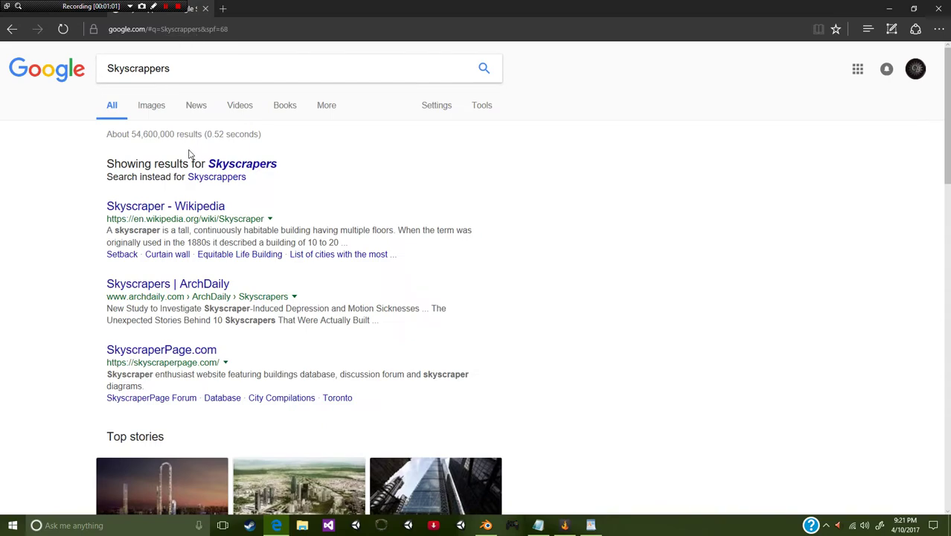
click(260, 167)
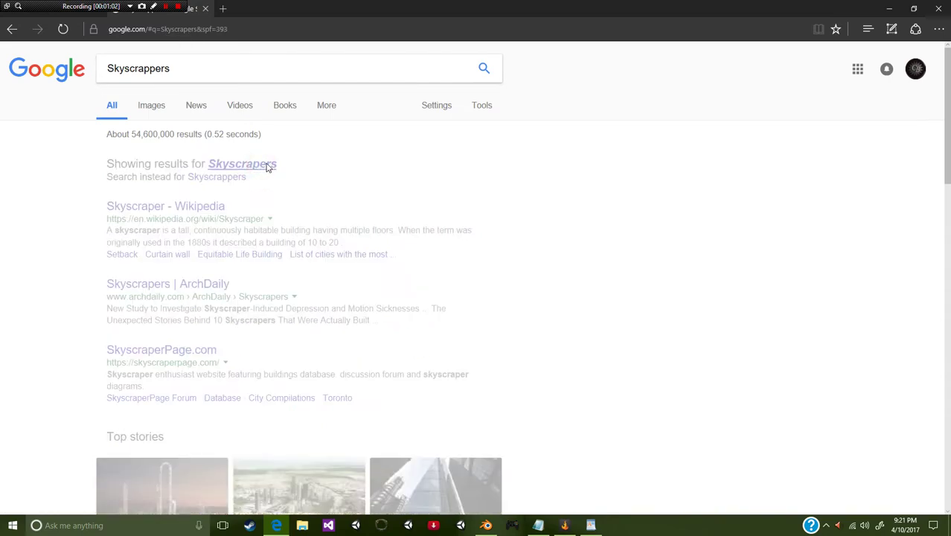
click(153, 107)
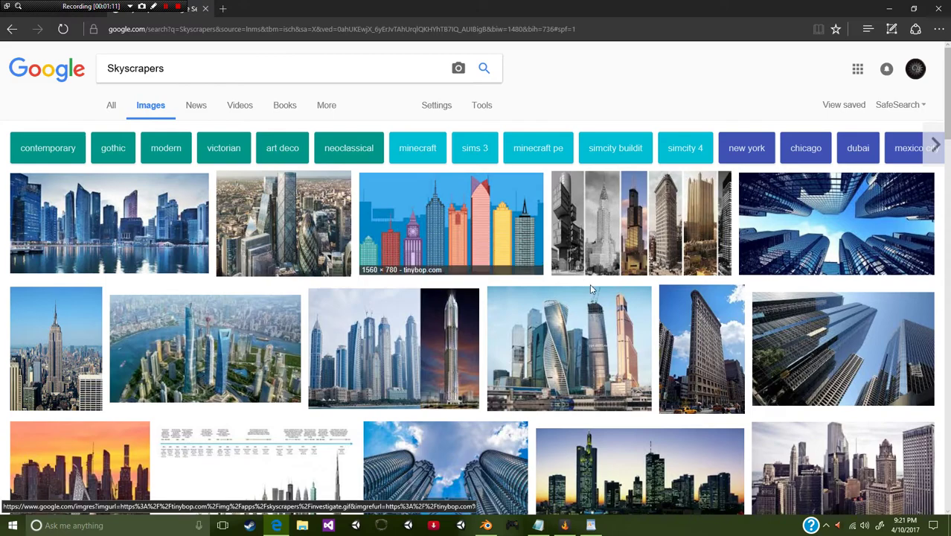
scroll(577, 220, down, 1)
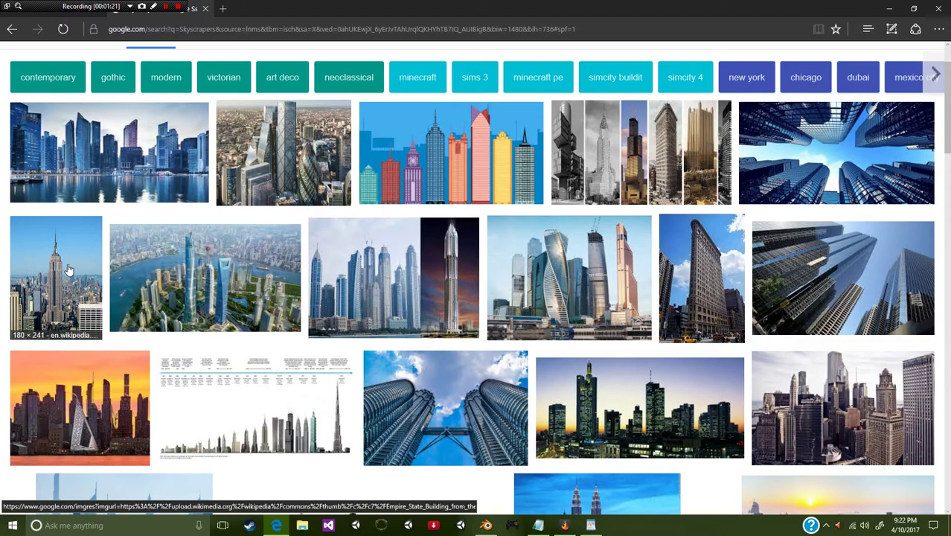
scroll(74, 270, down, 1)
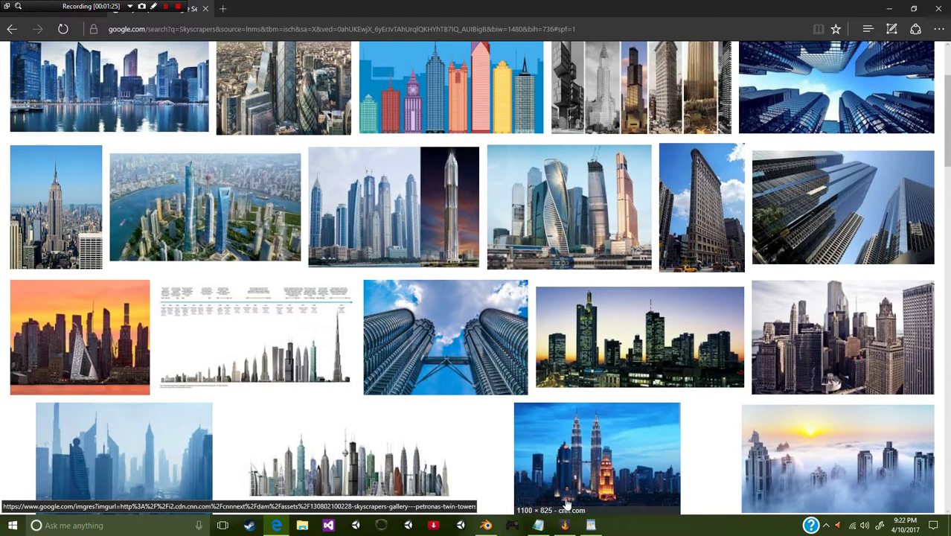
Step: Enable and expand Background Images in Blender's N sidebar panel
click(487, 525)
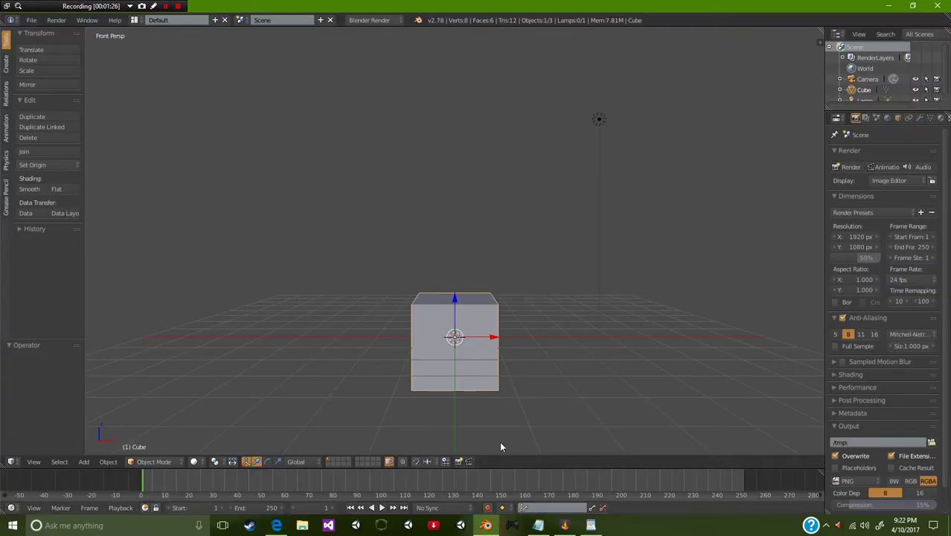
key(n)
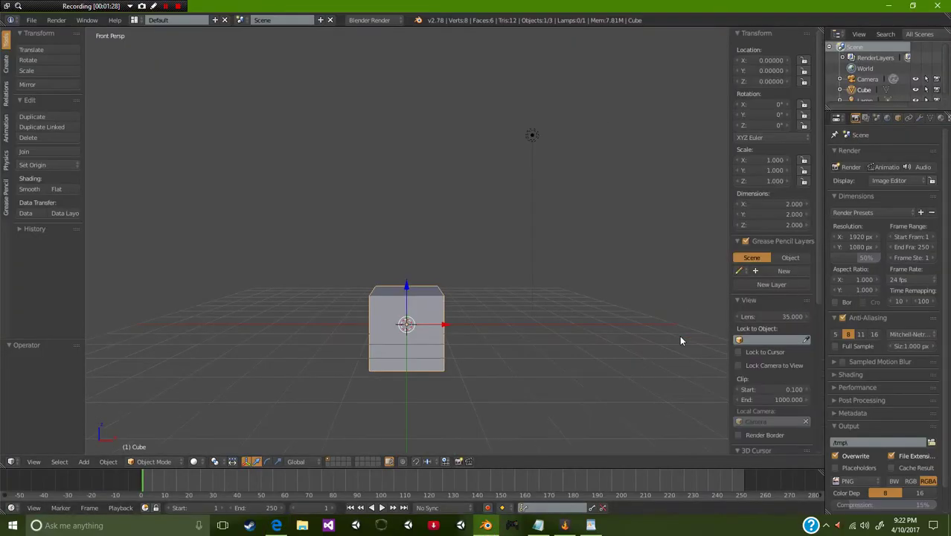
scroll(789, 224, down, 5)
scroll(790, 263, down, 2)
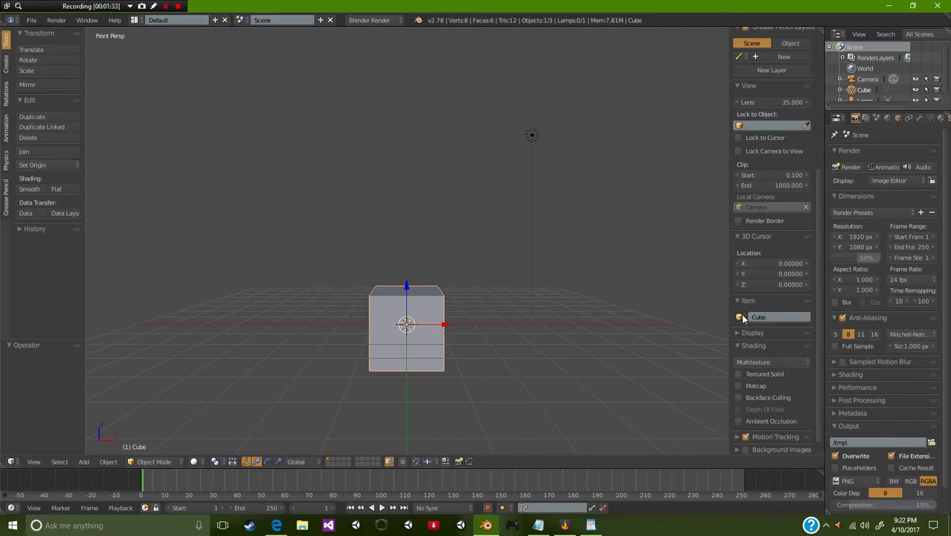
scroll(744, 327, down, 1)
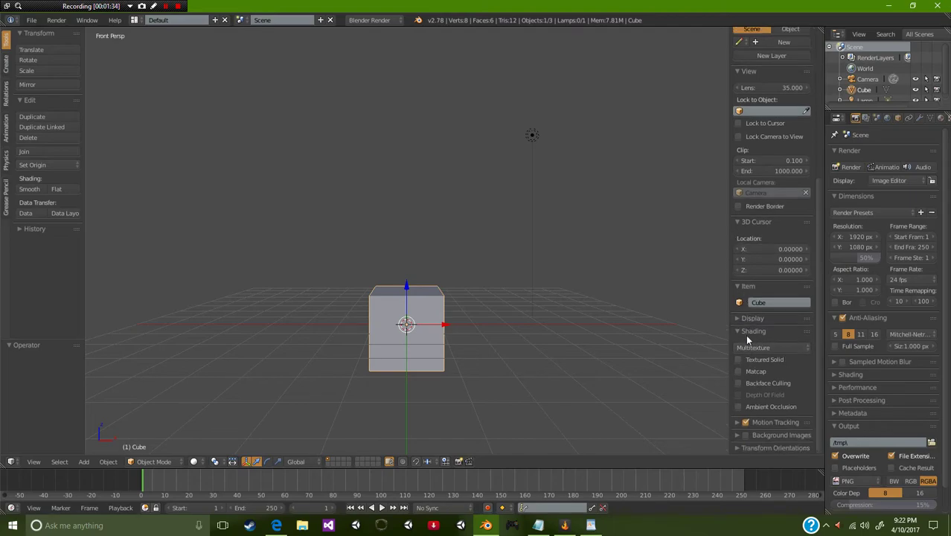
click(745, 436)
click(737, 436)
Step: Add a new background image entry and launch its file browser
scroll(741, 418, down, 1)
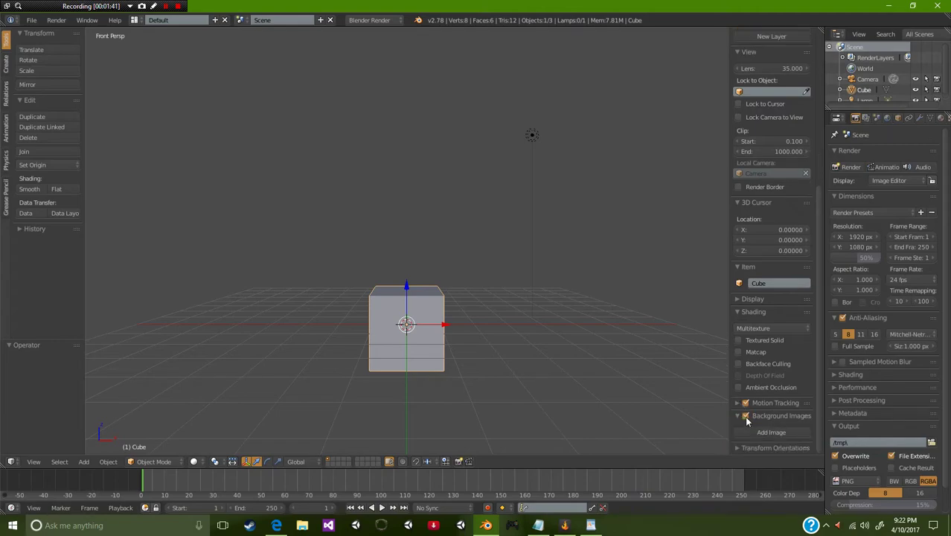
click(765, 433)
scroll(765, 428, down, 2)
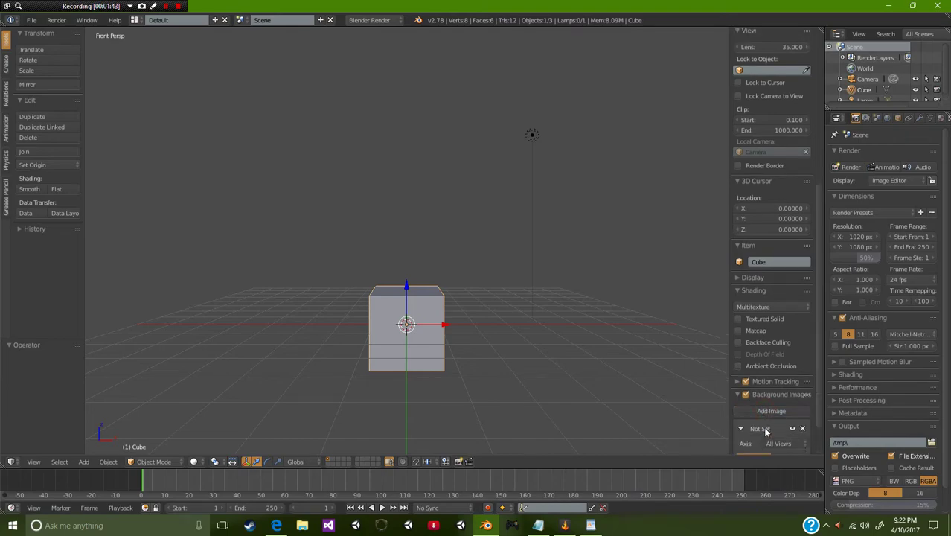
scroll(765, 414, down, 1)
click(778, 429)
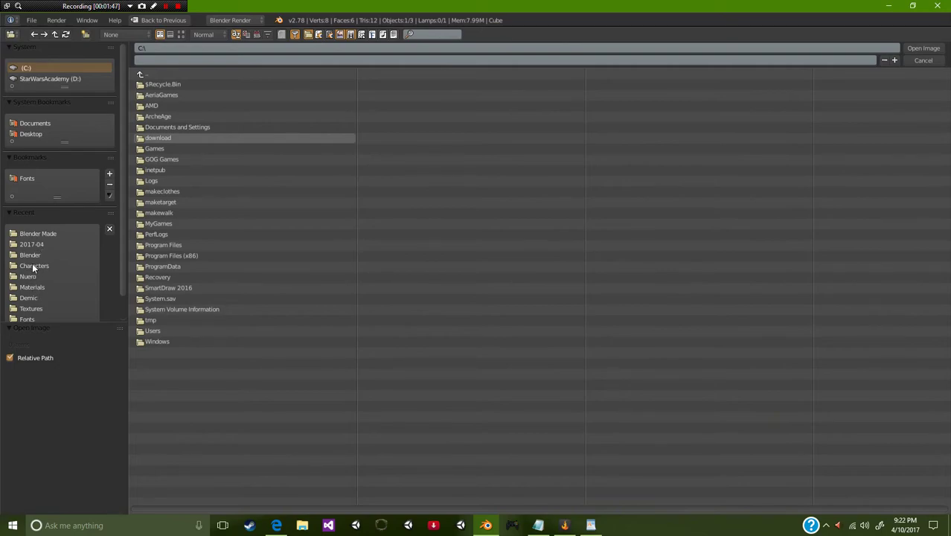
Step: Navigate the image browser from Documents to the Pictures folder, then return to Edge's results
scroll(36, 281, down, 1)
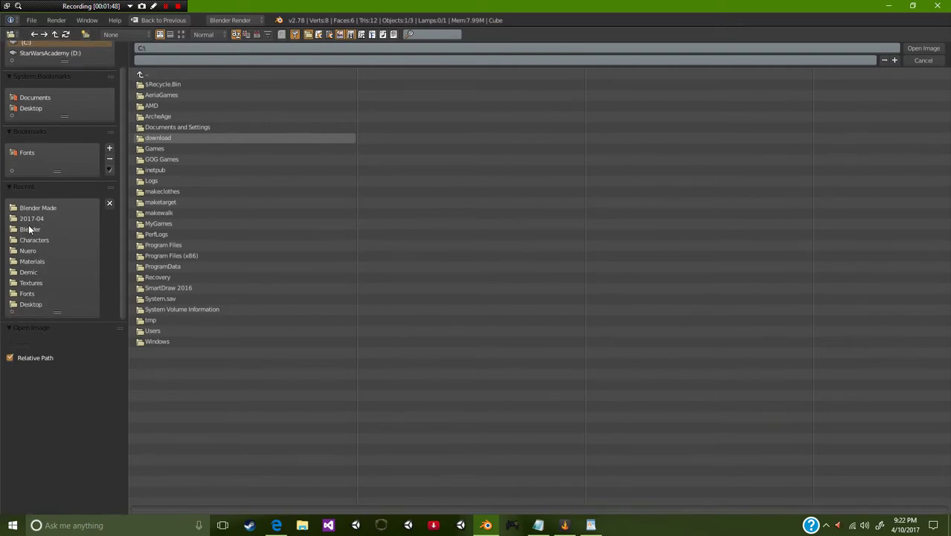
click(34, 97)
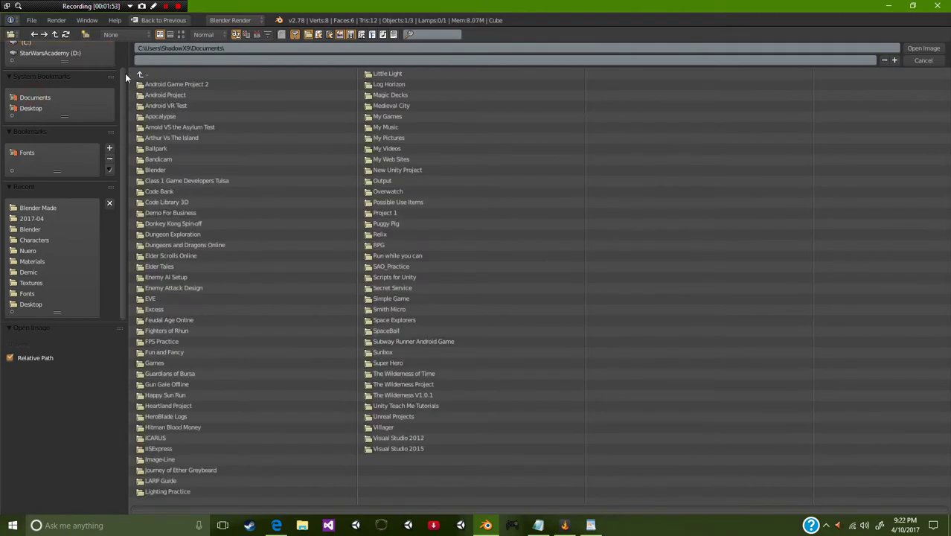
click(144, 75)
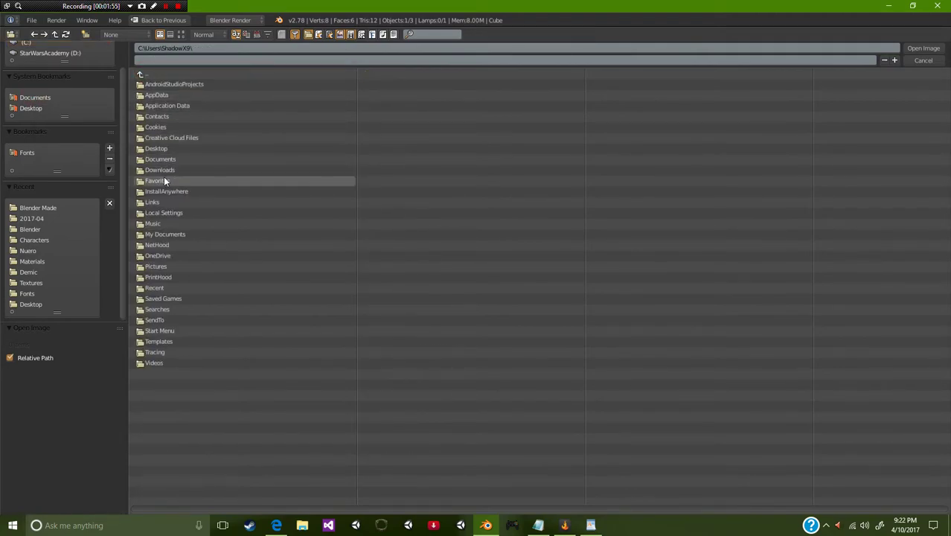
click(159, 265)
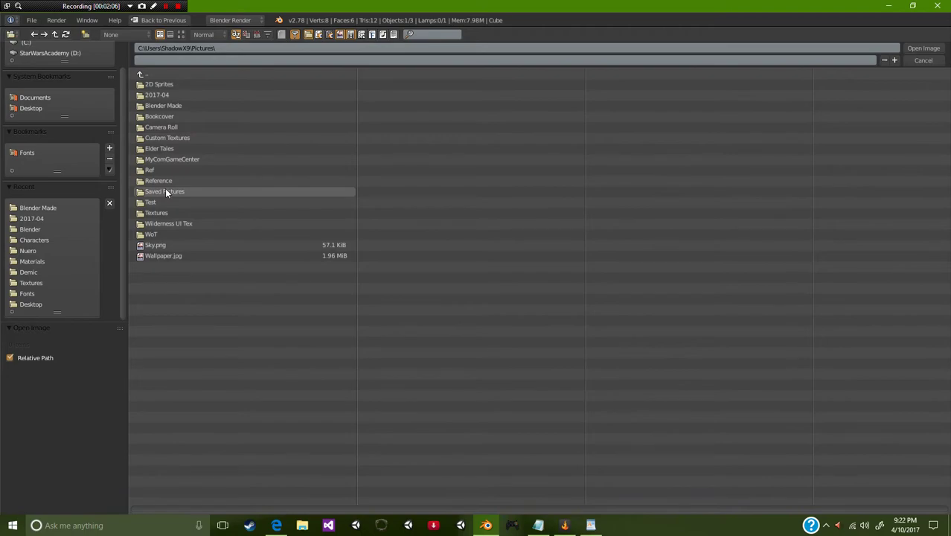
click(275, 526)
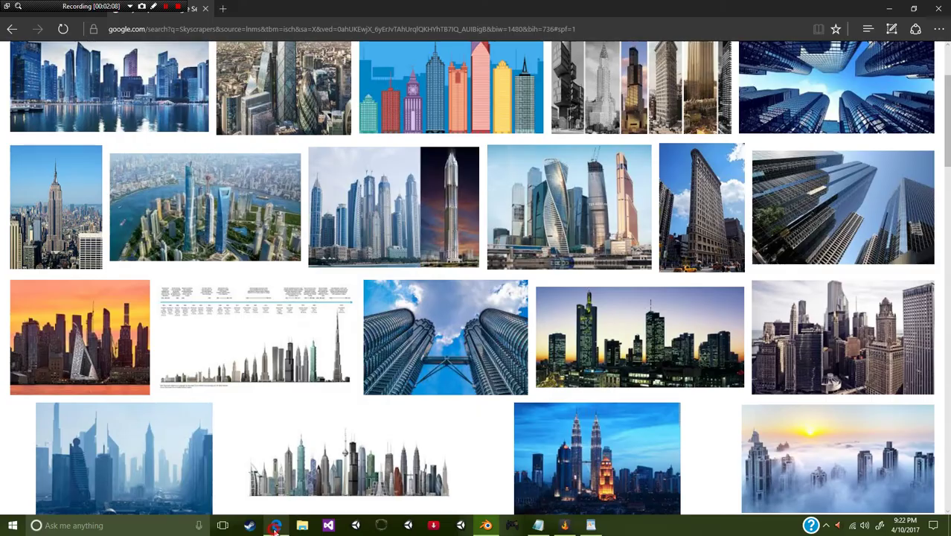
Step: Save the Empire State Building photo into Pictures under the name 'Ref'
right_click(62, 204)
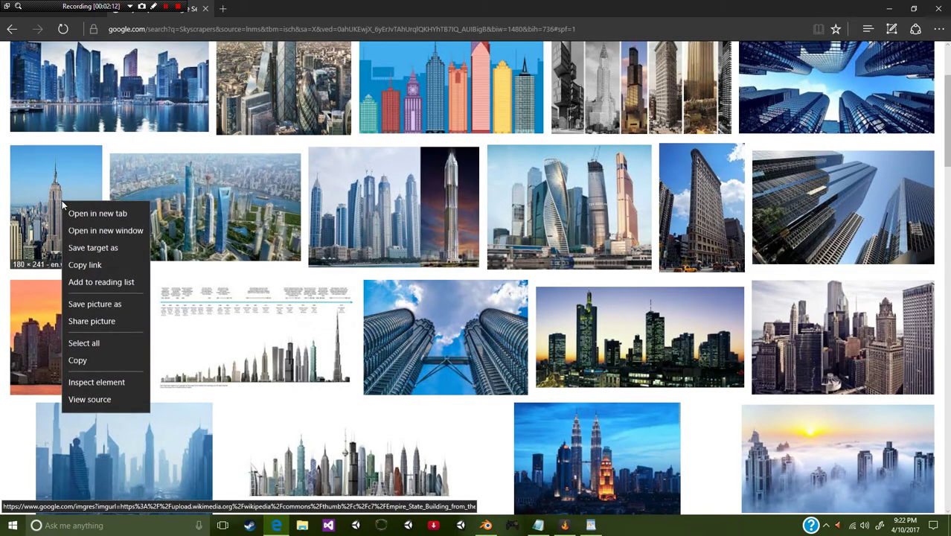
click(117, 304)
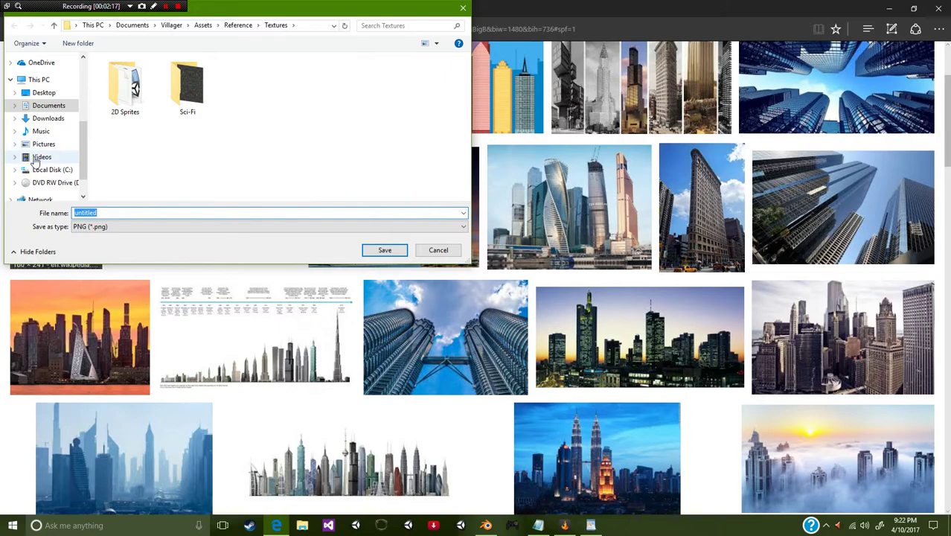
click(43, 145)
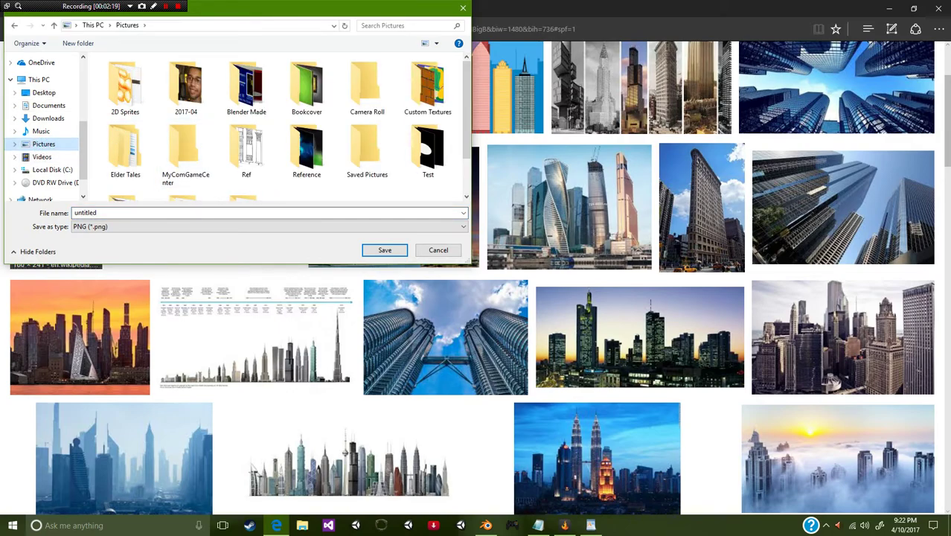
double_click(195, 212)
text(Ref)
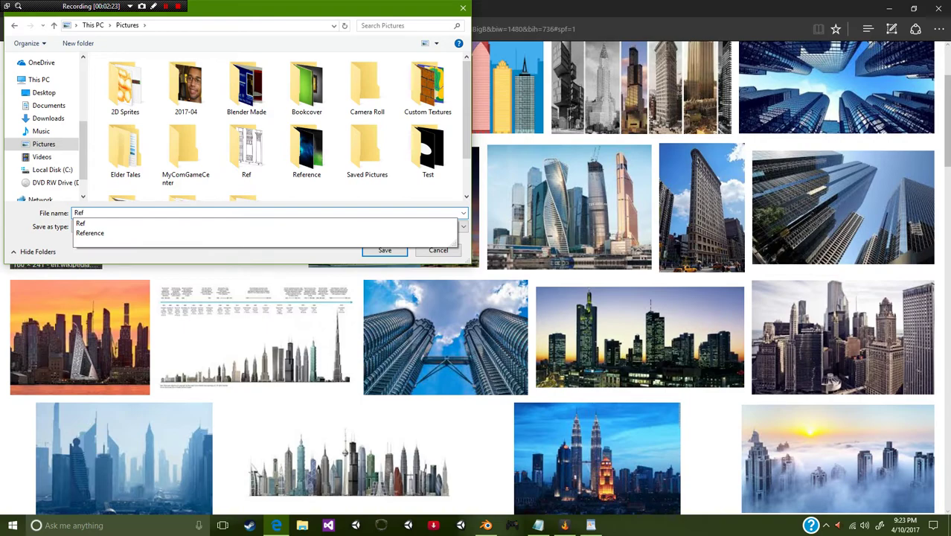
key(Return)
key(Return)
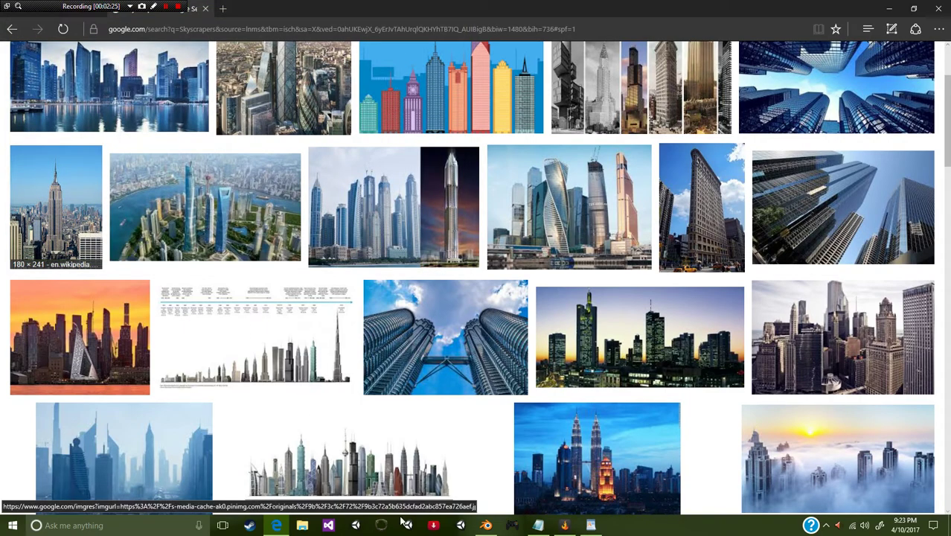
Step: Load Ref2.png from the Pictures folder as the background image
click(485, 525)
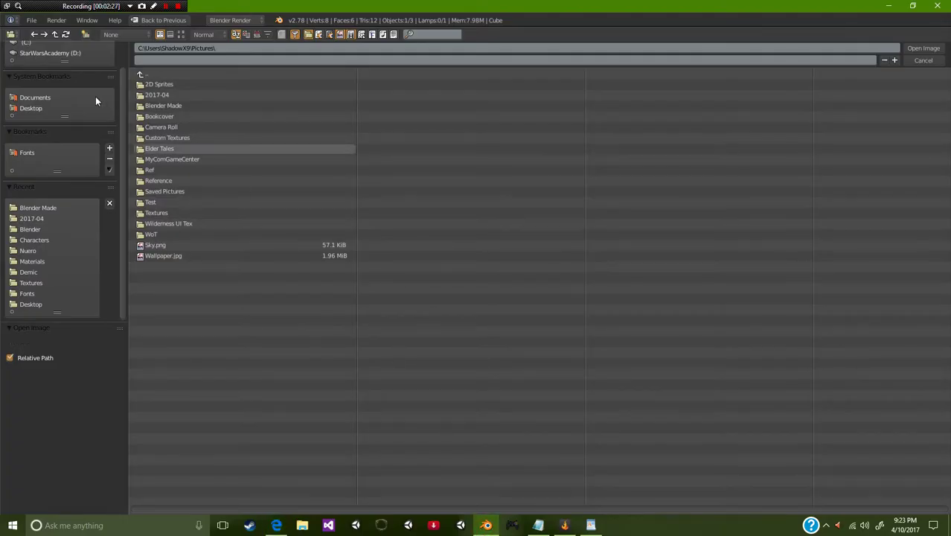
click(146, 74)
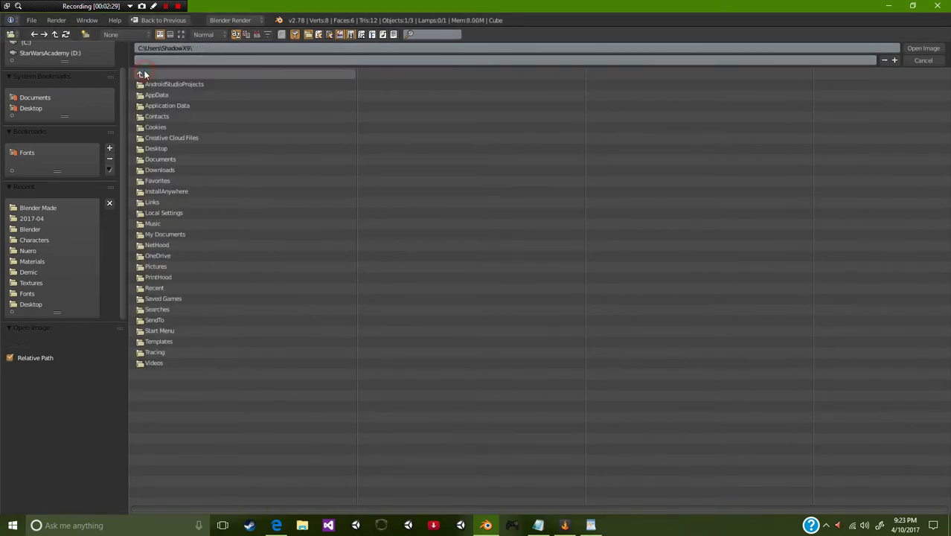
click(157, 266)
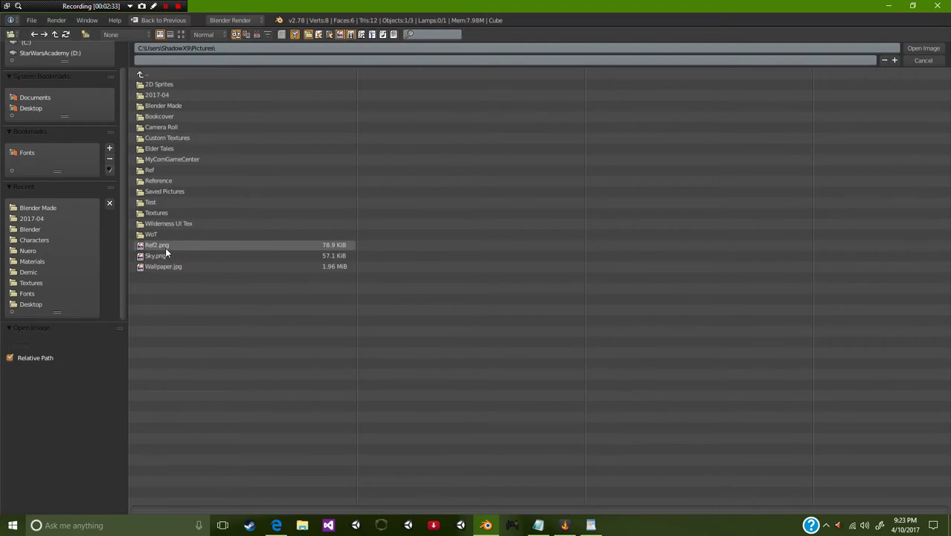
double_click(184, 245)
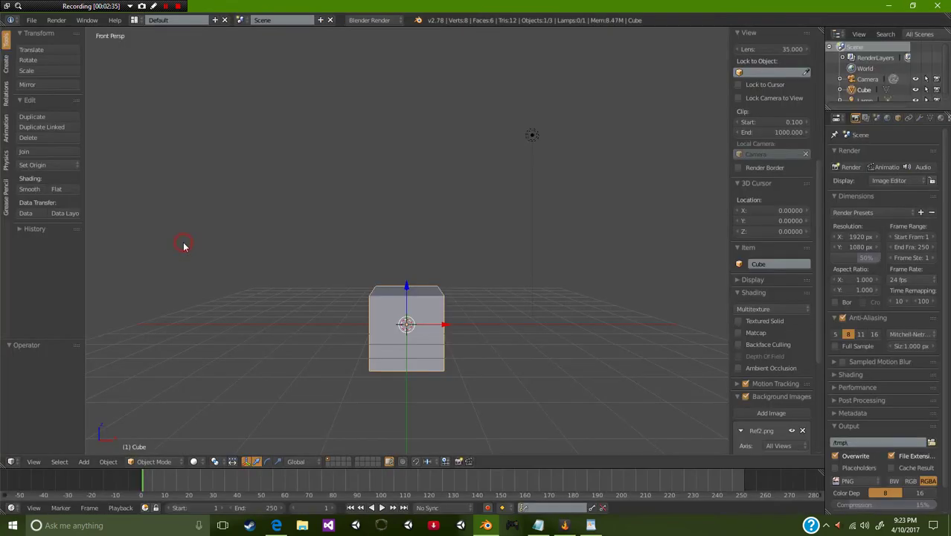
Step: Choose which views display the reference image while orbiting around the cube
mouse_move(544, 324)
middle_down()
mouse_move(344, 333)
mouse_move(576, 323)
mouse_move(566, 315)
mouse_move(622, 320)
middle_up()
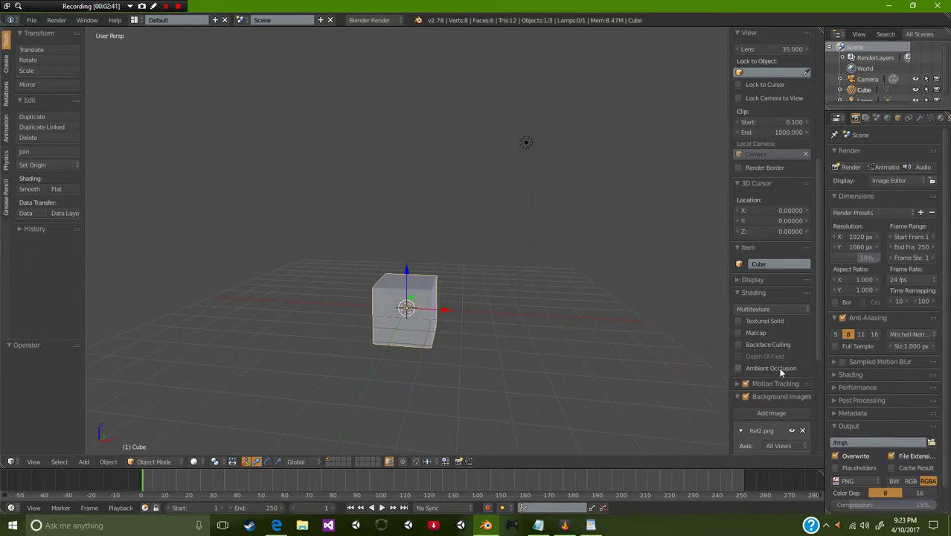
scroll(779, 368, down, 5)
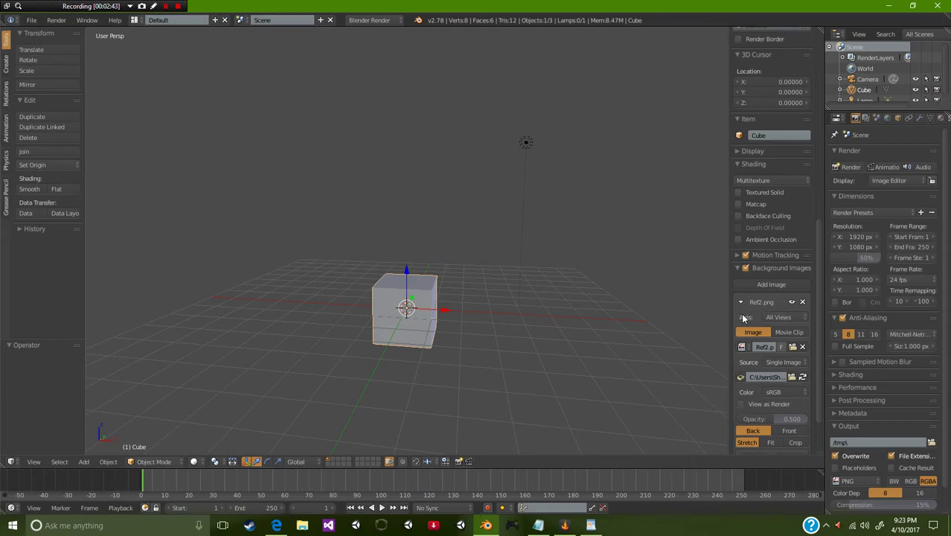
click(791, 318)
mouse_move(365, 357)
middle_down()
mouse_move(475, 351)
mouse_move(349, 365)
middle_up()
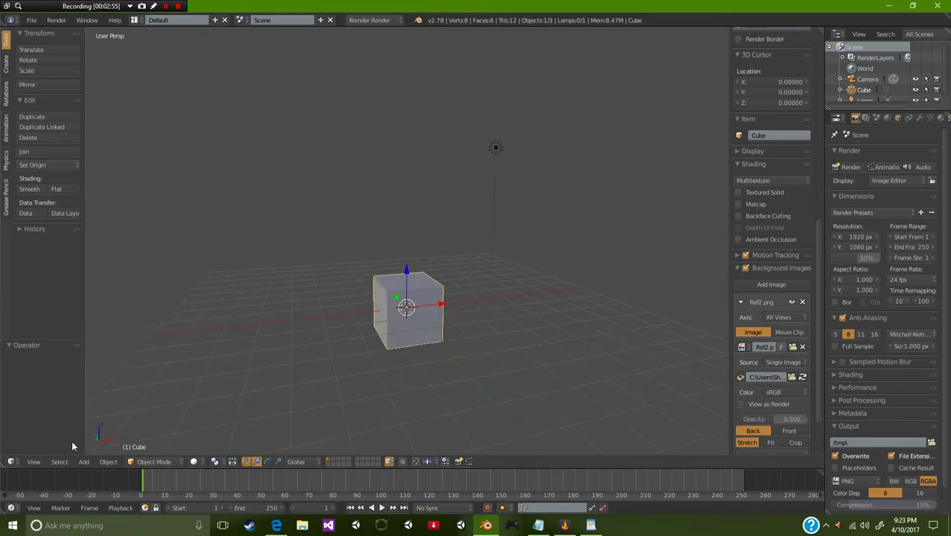
click(40, 462)
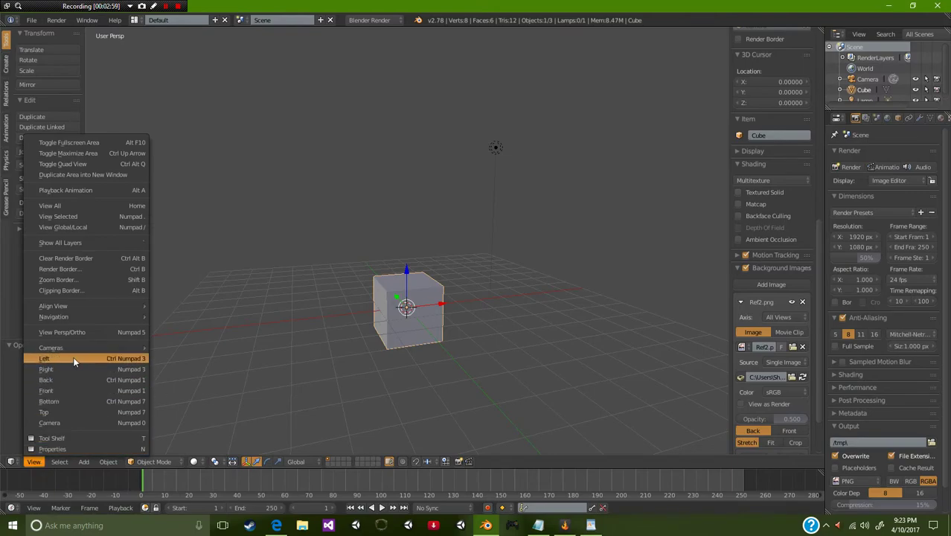
mouse_move(52, 348)
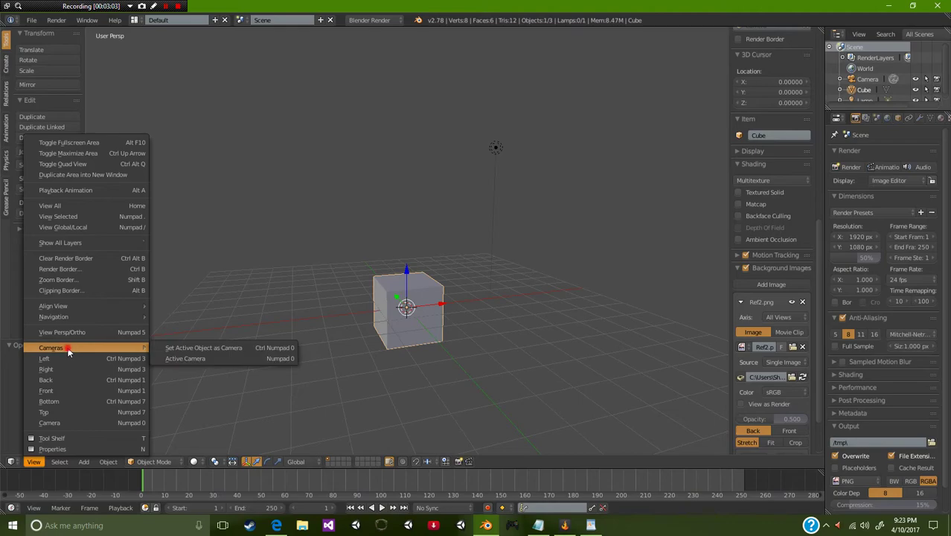
Step: Switch to Front Ortho view (Numpad 1, Numpad 5) showing the photo behind the cube
click(204, 362)
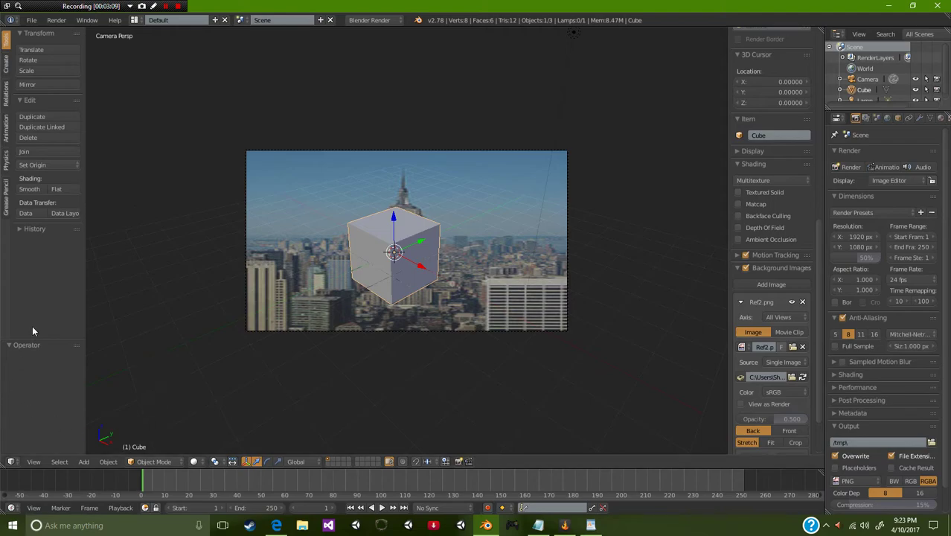
click(33, 462)
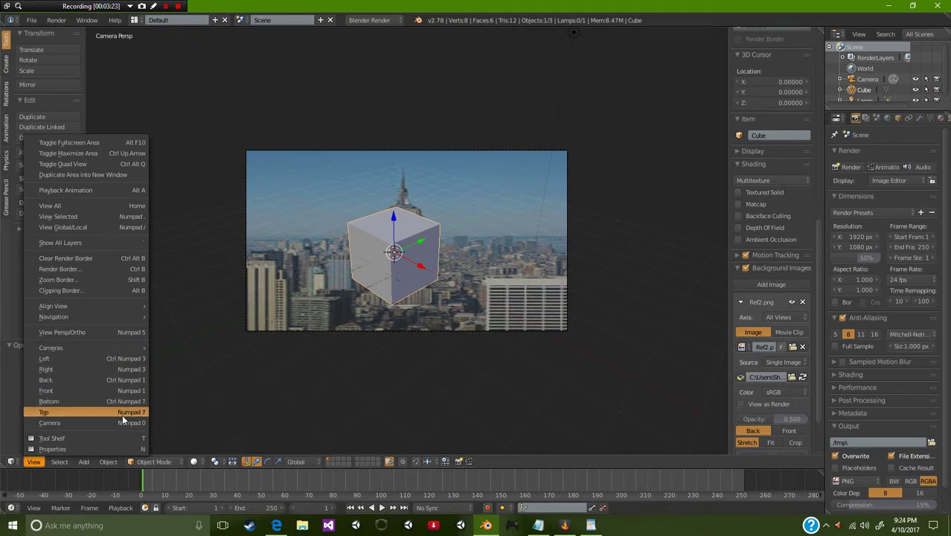
middle_drag(302, 362, 364, 375)
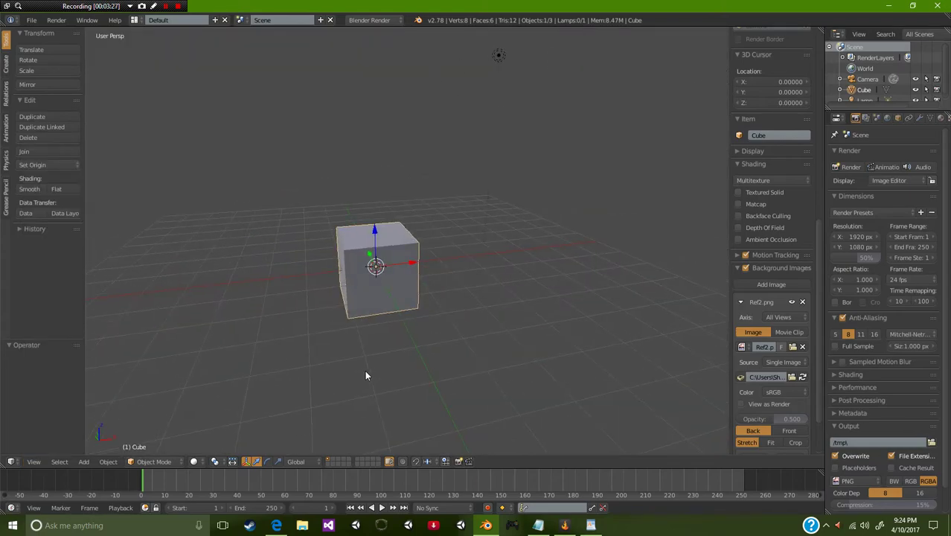
key(KP_1)
key(KP_5)
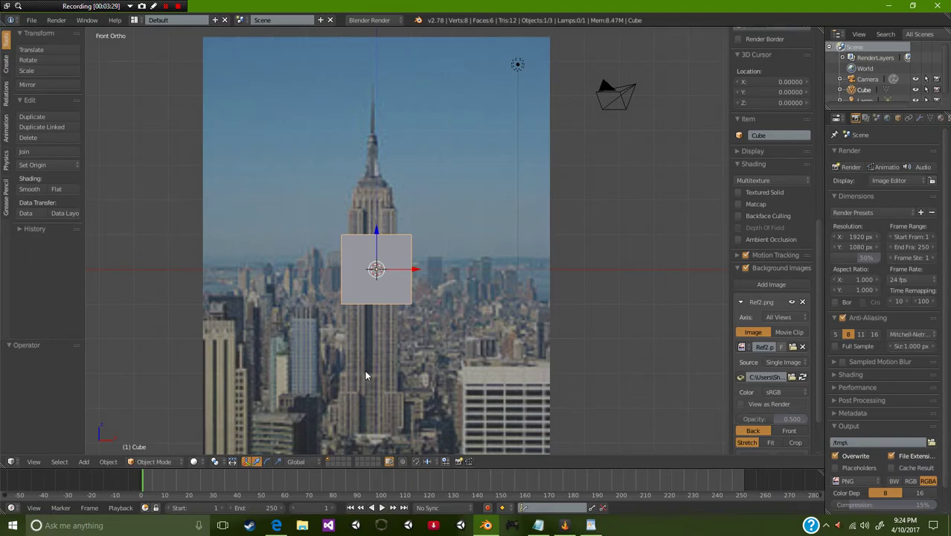
Step: Set the reference photo's opacity to 1.000 and offset it to X 0.100, Y 2.900
scroll(383, 370, down, 3)
scroll(383, 366, up, 2)
scroll(373, 371, down, 1)
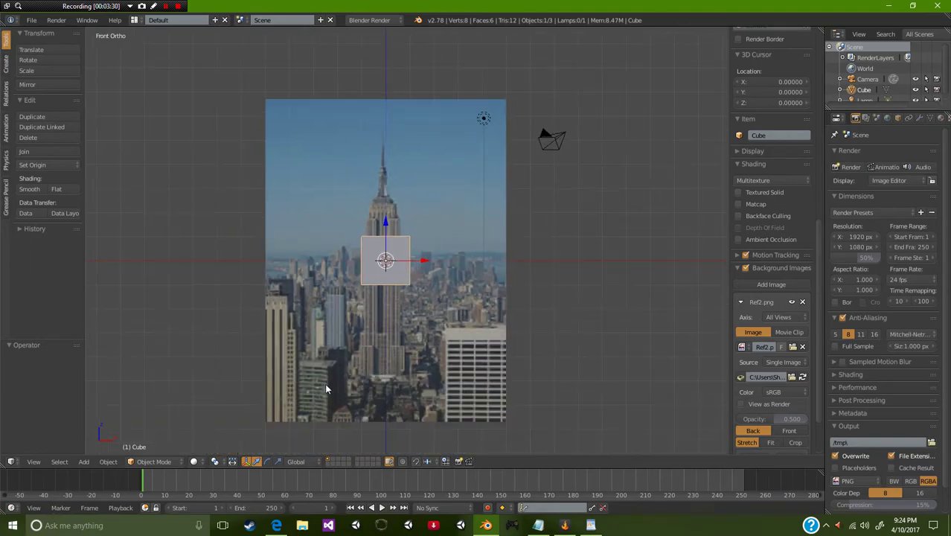
click(34, 462)
scroll(765, 378, down, 2)
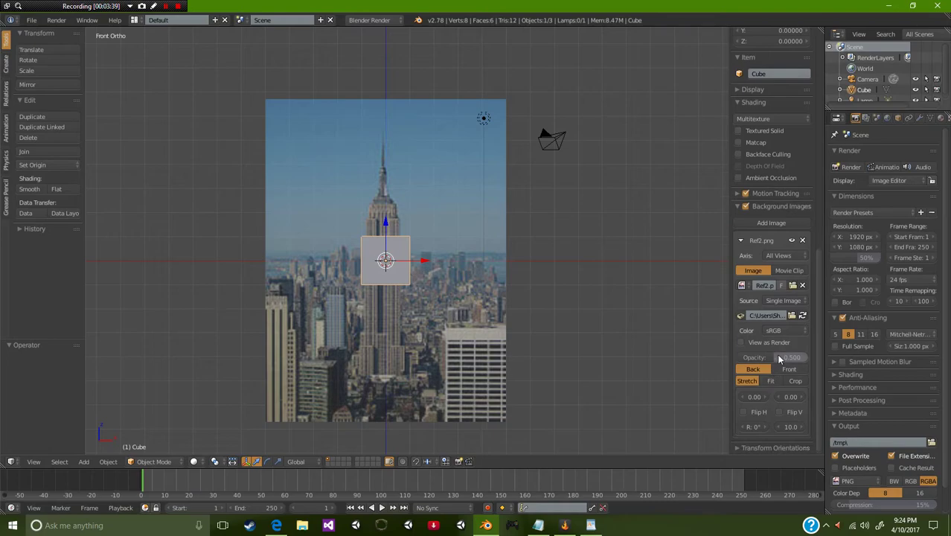
drag(769, 359, 811, 359)
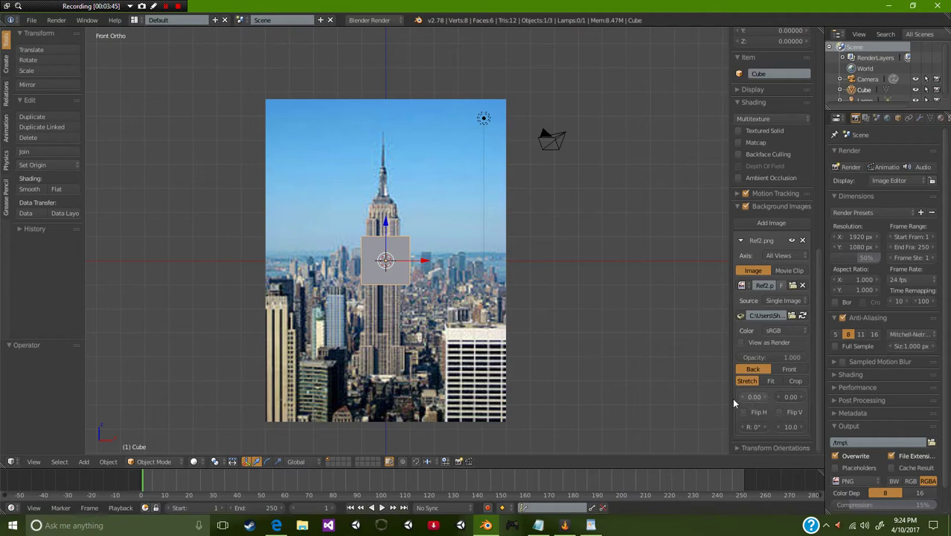
mouse_move(728, 399)
mouse_down()
mouse_move(595, 400)
mouse_move(640, 400)
mouse_up()
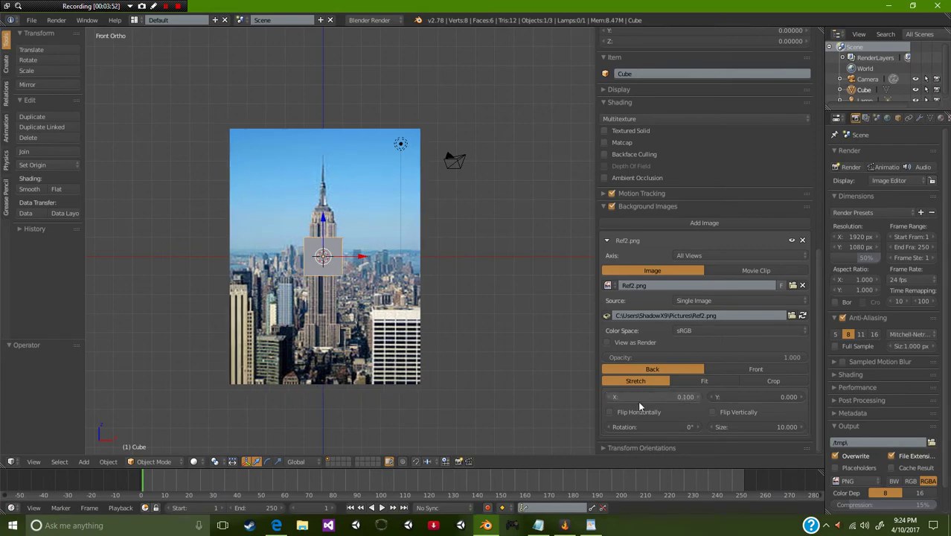
mouse_move(764, 397)
mouse_down()
mouse_move(789, 397)
mouse_move(747, 401)
mouse_up()
text(2.900)
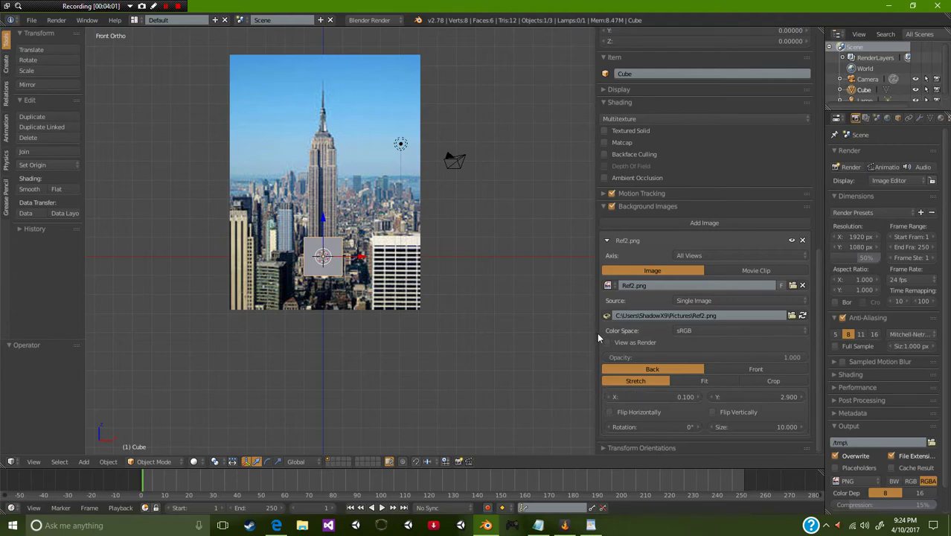
drag(595, 335, 717, 335)
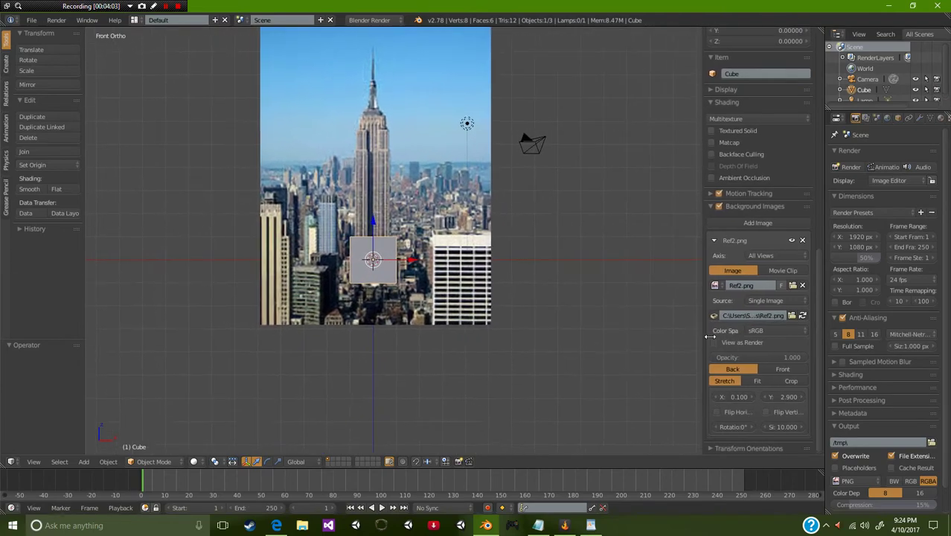
shift+scroll(535, 395, up, 1)
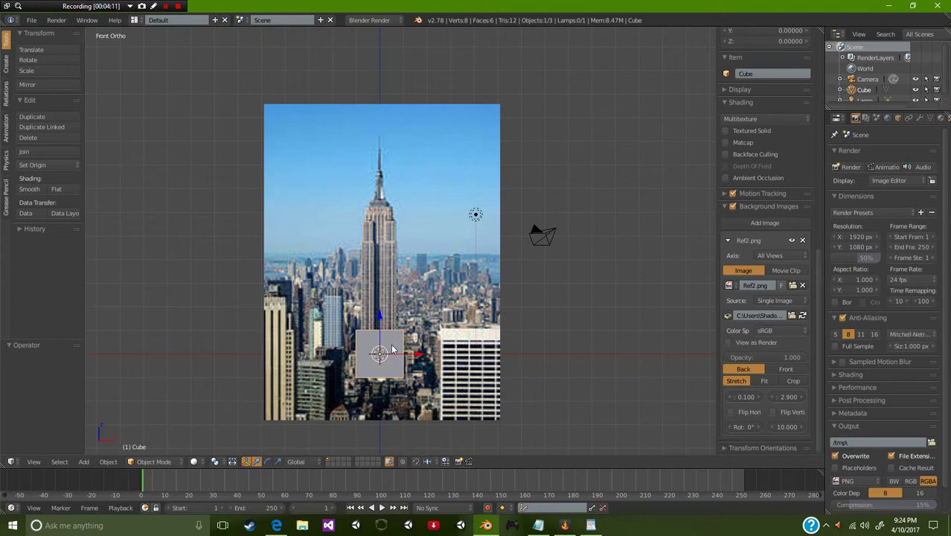
Step: Zoom the view and browse the Add > Mesh object types
scroll(397, 338, down, 1)
scroll(397, 338, up, 3)
scroll(400, 375, down, 4)
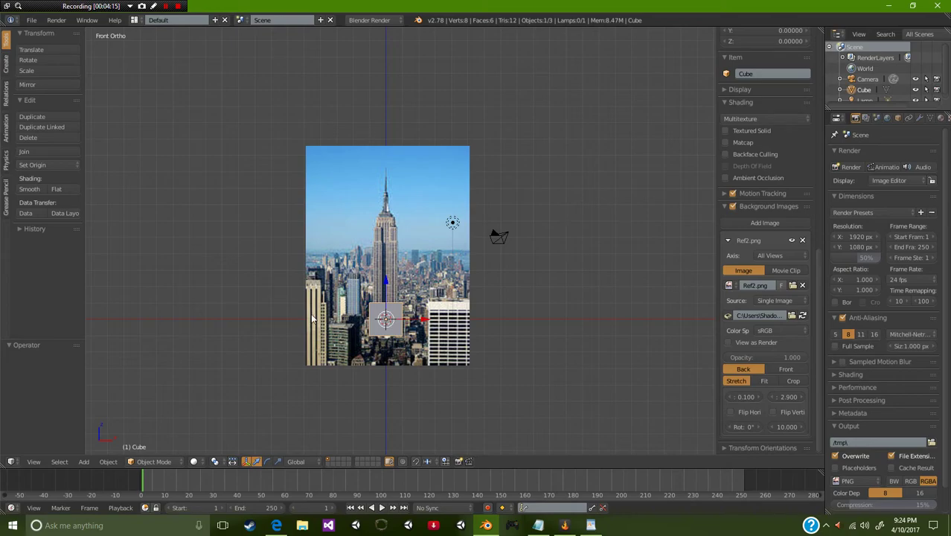
click(84, 462)
click(85, 462)
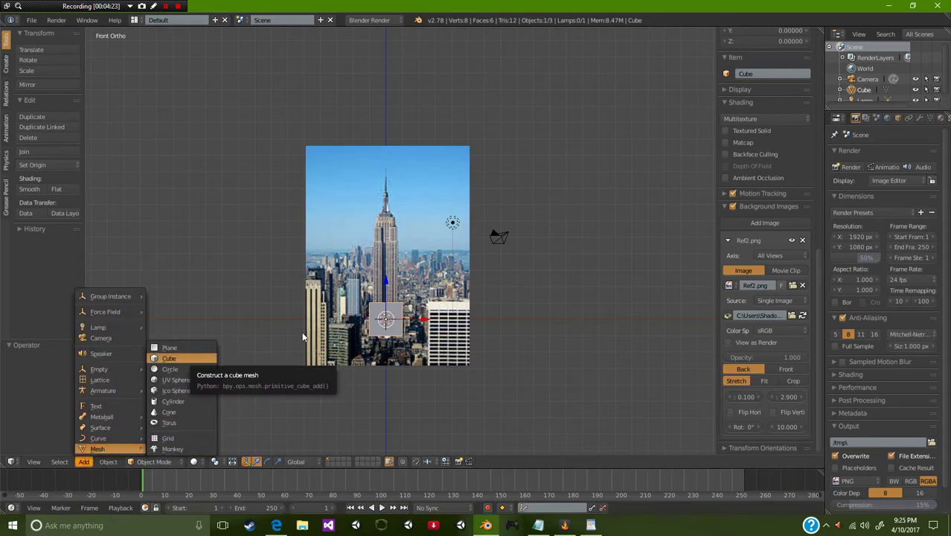
key(shift+a)
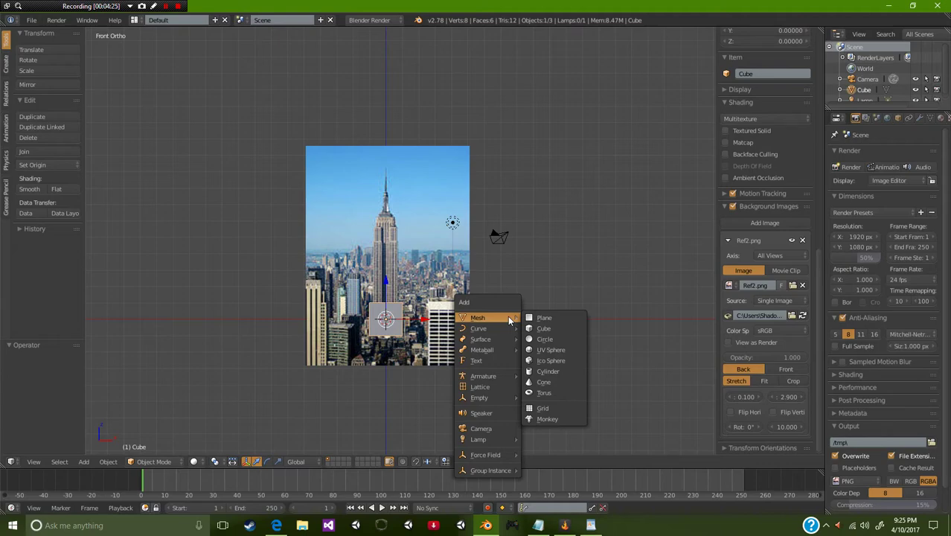
scroll(347, 358, up, 4)
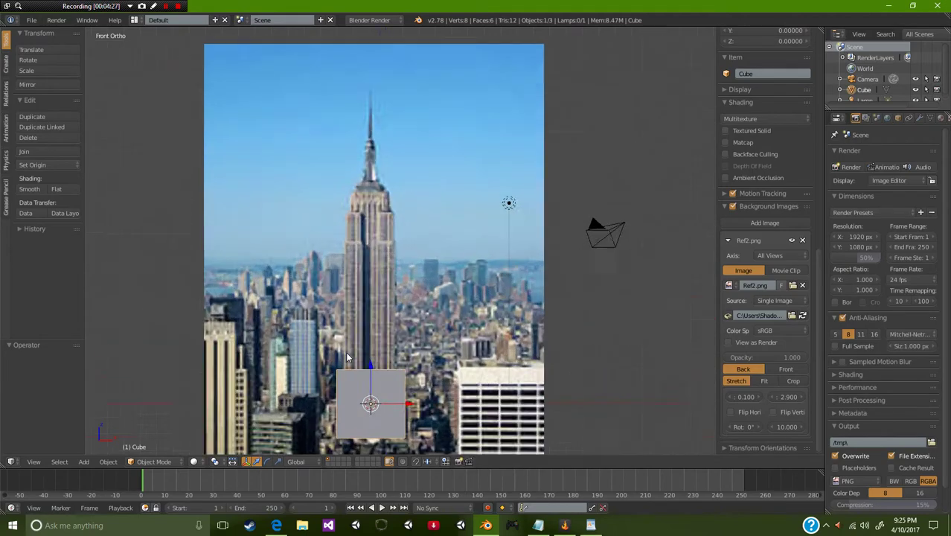
scroll(347, 358, down, 3)
scroll(347, 352, down, 1)
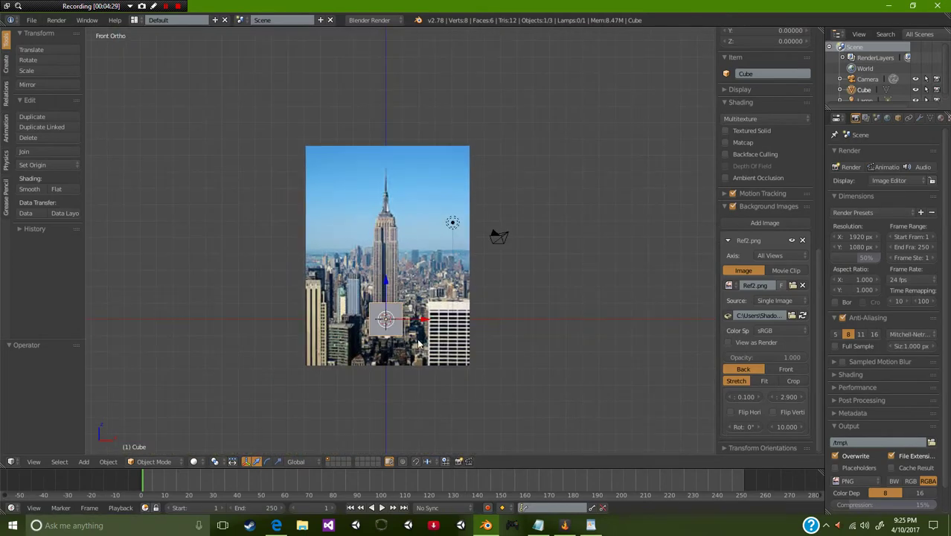
Step: Place the 3D cursor above-left of the reference photo and call up the Add menu
click(560, 281)
click(134, 364)
click(156, 140)
click(317, 88)
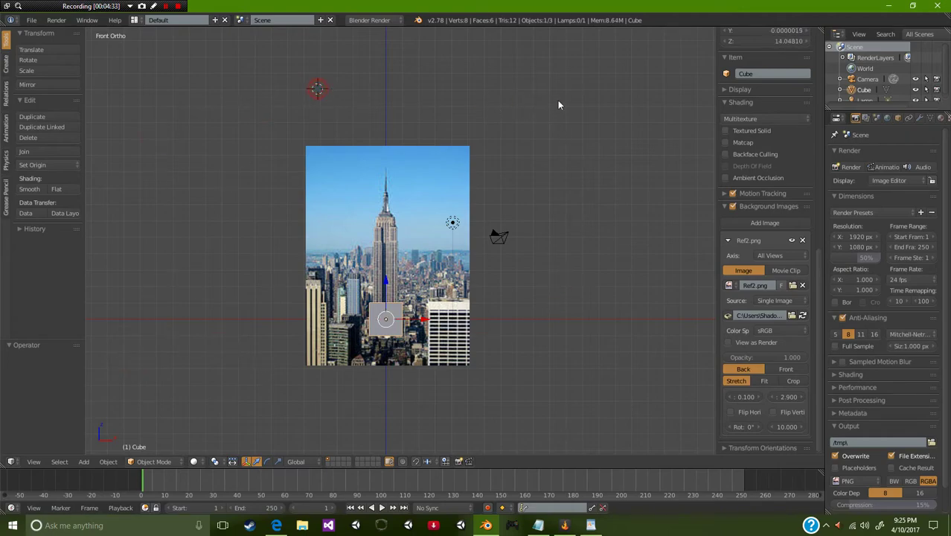
click(540, 378)
click(203, 251)
key(shift+a)
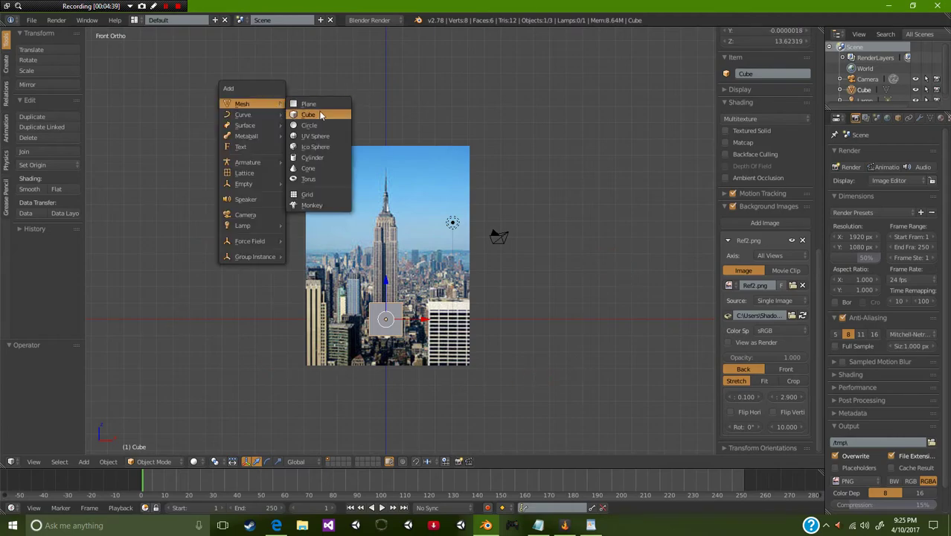
Step: Add a second cube and snap it to the cursor reset at the scene centre
click(321, 116)
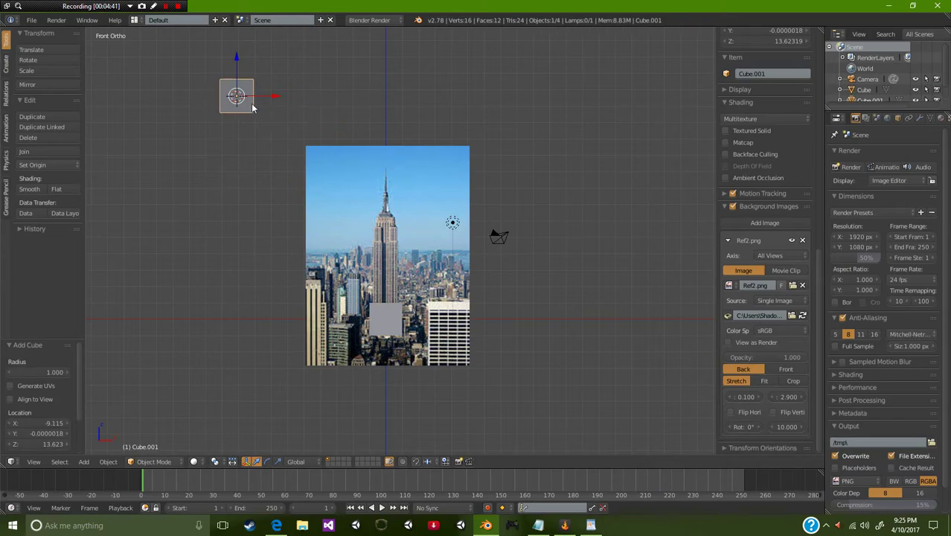
key(shift+s)
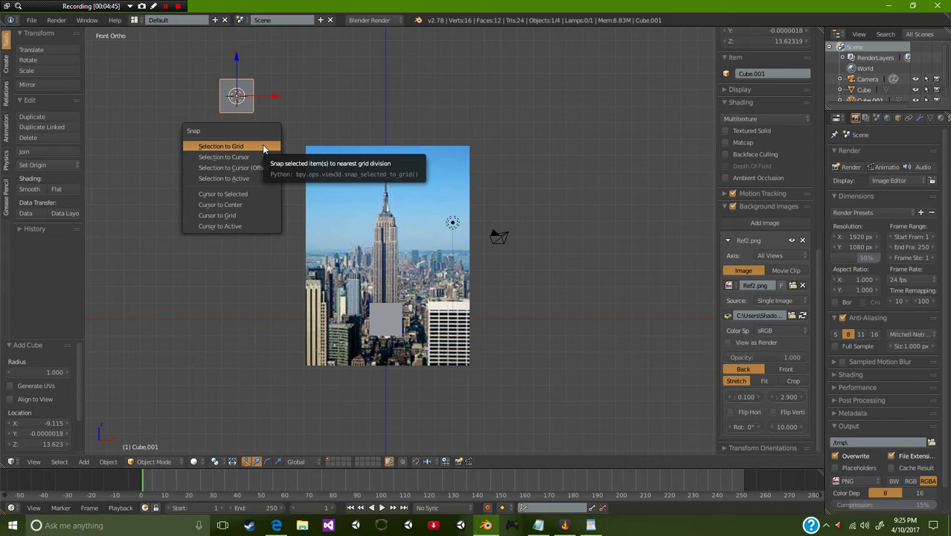
click(225, 204)
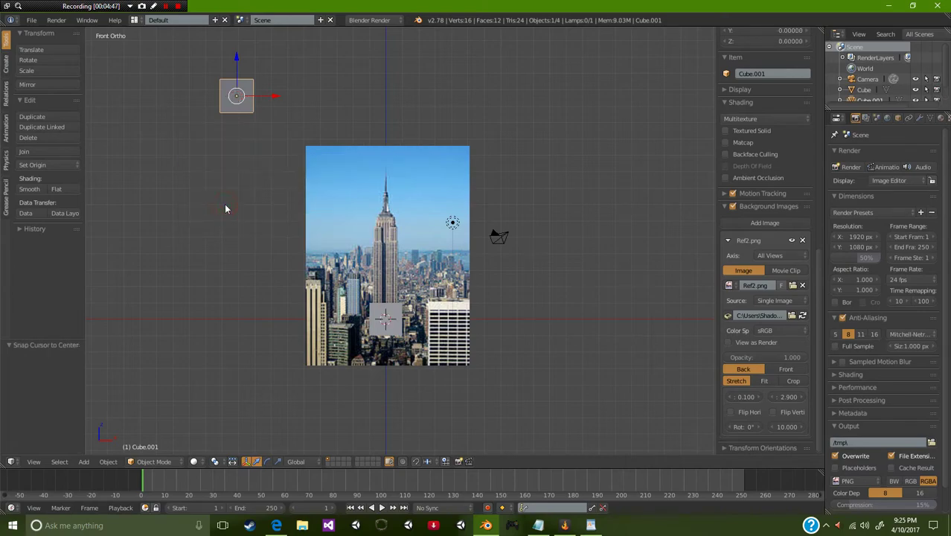
key(shift+s)
key(shift+s)
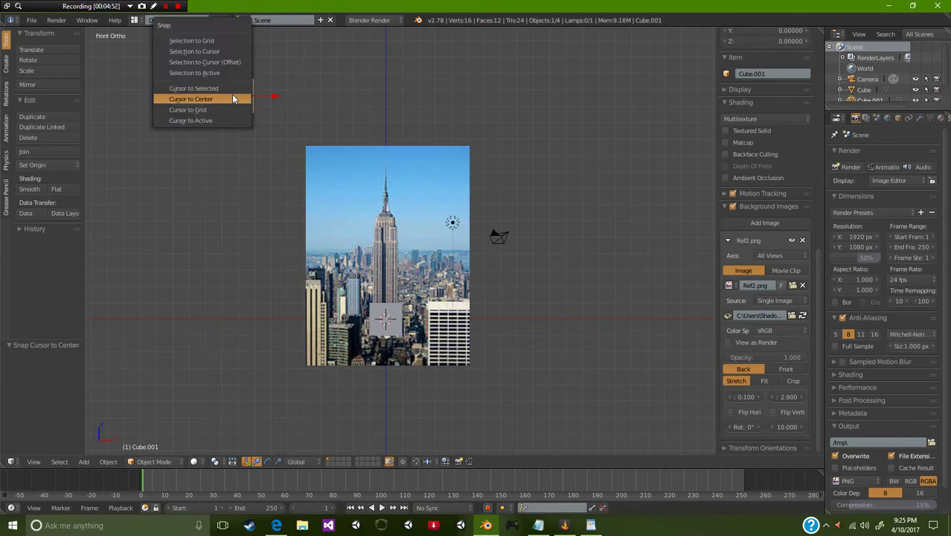
click(213, 52)
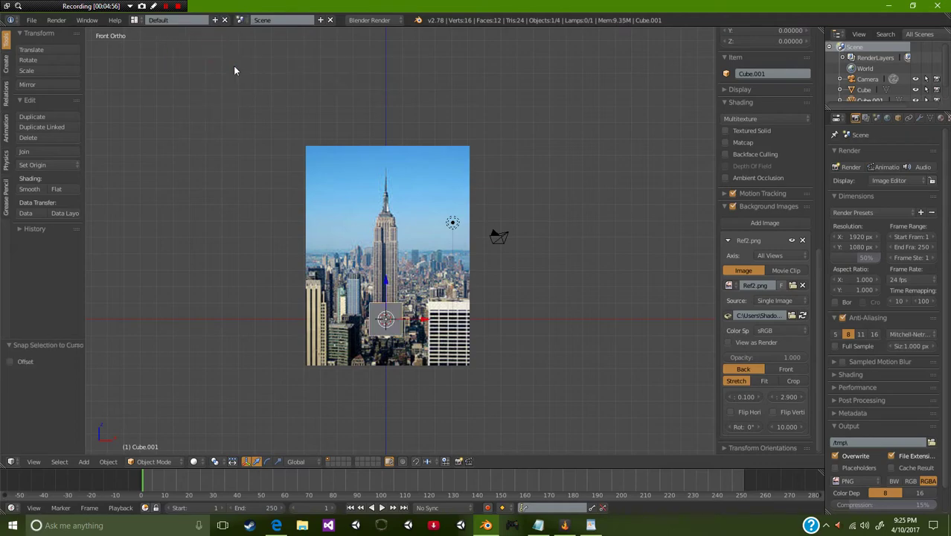
Step: Delete the duplicate cube and reselect the original Cube
key(x)
click(414, 351)
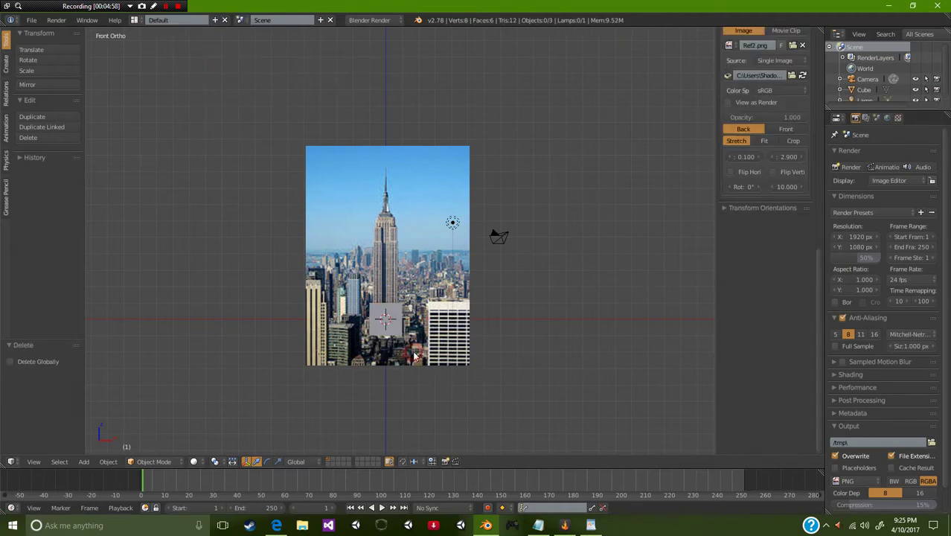
right_click(385, 323)
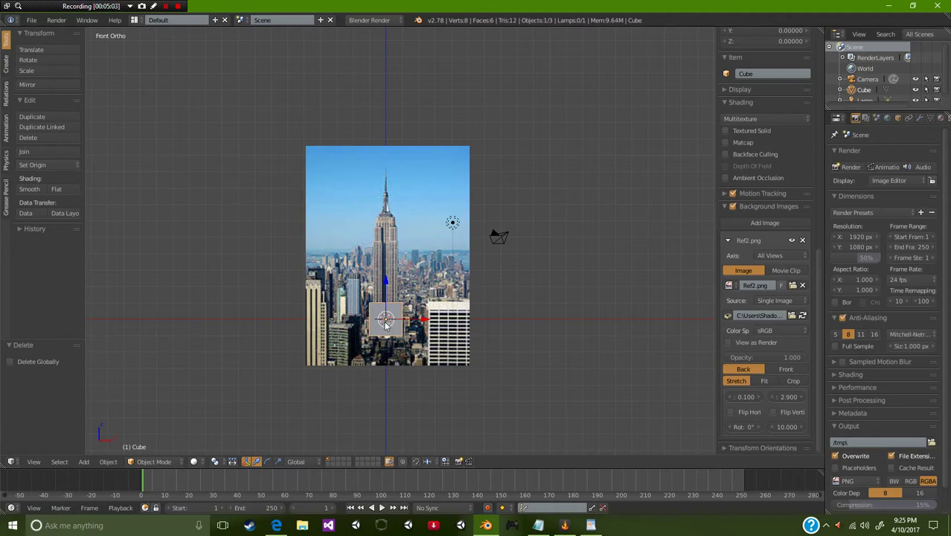
Step: Zoom in on the cube and switch it into Edit Mode with Tab
scroll(384, 322, up, 3)
scroll(385, 324, up, 4)
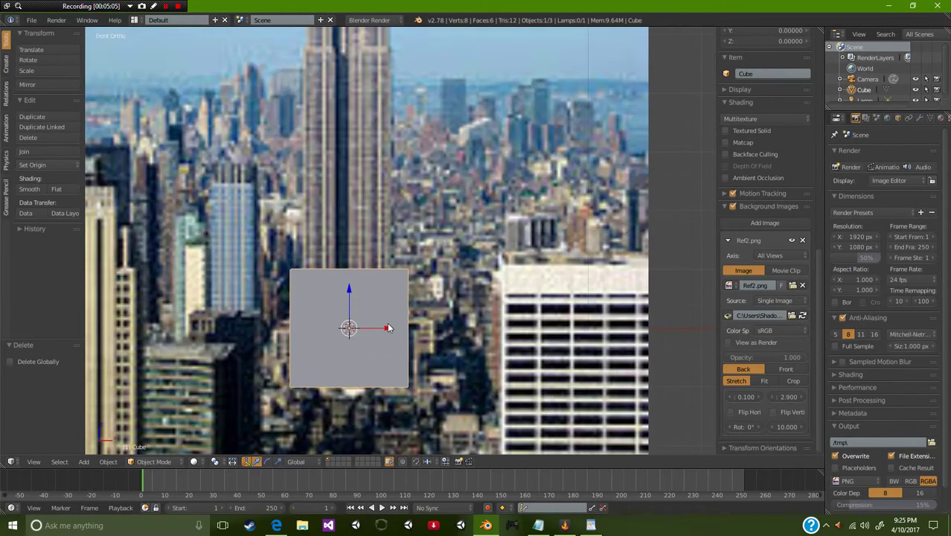
scroll(387, 322, down, 2)
scroll(388, 323, down, 1)
scroll(387, 323, up, 1)
scroll(387, 324, down, 4)
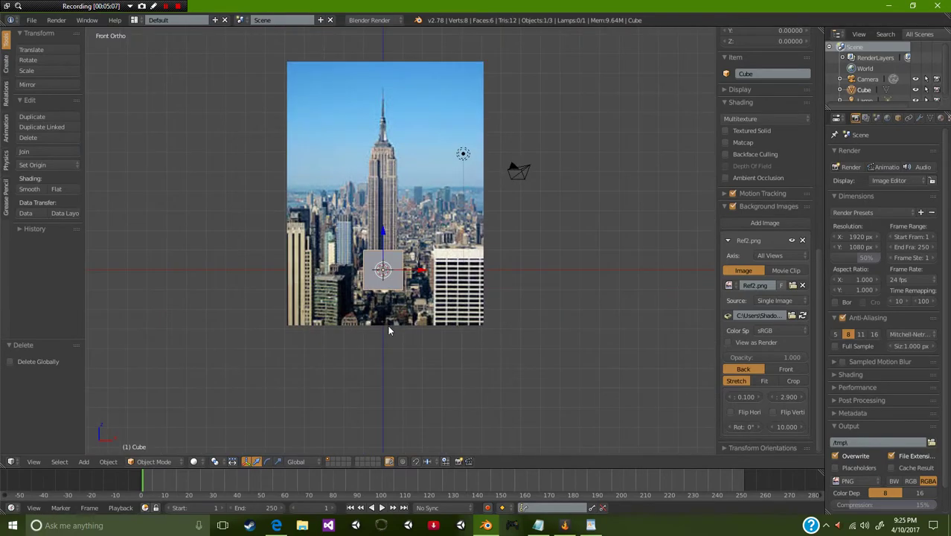
scroll(387, 324, up, 6)
scroll(393, 326, down, 4)
scroll(395, 327, up, 3)
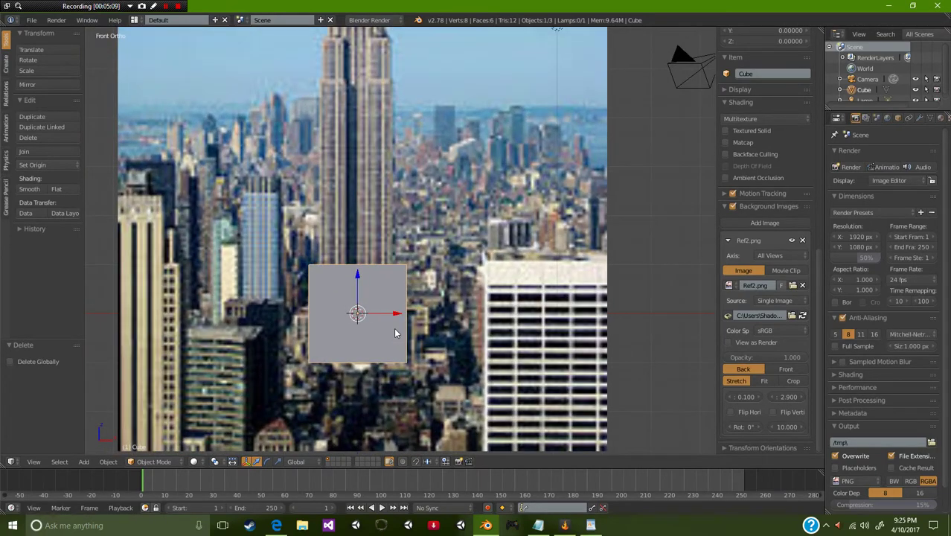
key(Tab)
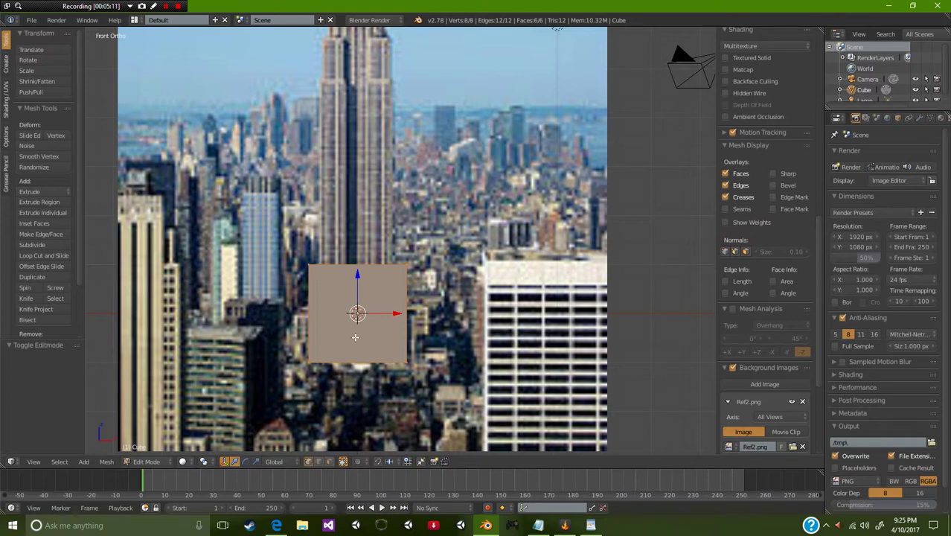
Step: Toggle Object/Edit Mode from the header mode menu, ending in Edit Mode with a corner vertex selected
click(153, 461)
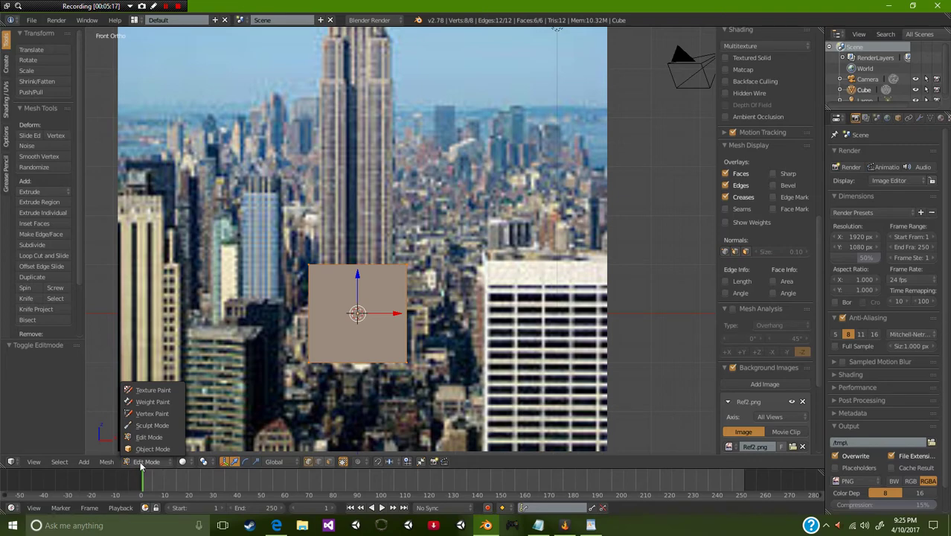
click(158, 449)
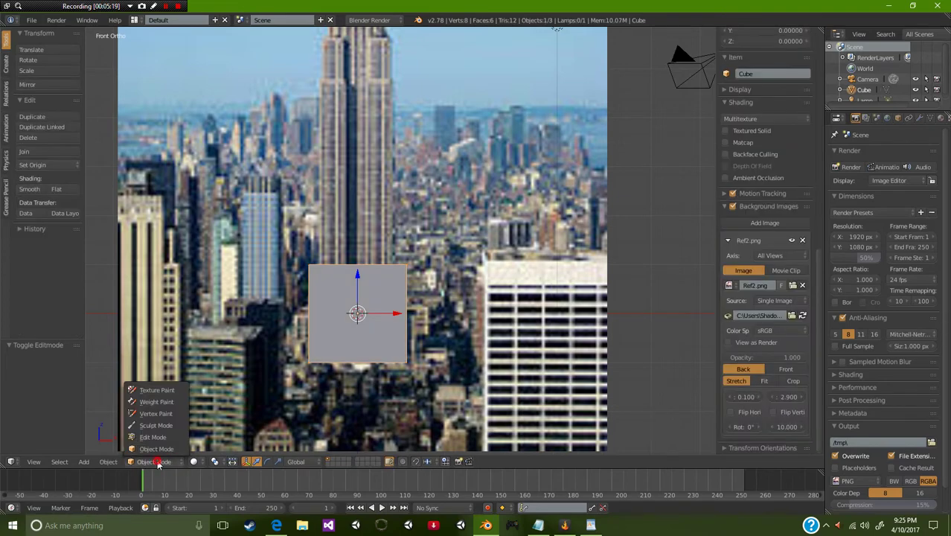
click(156, 437)
click(153, 461)
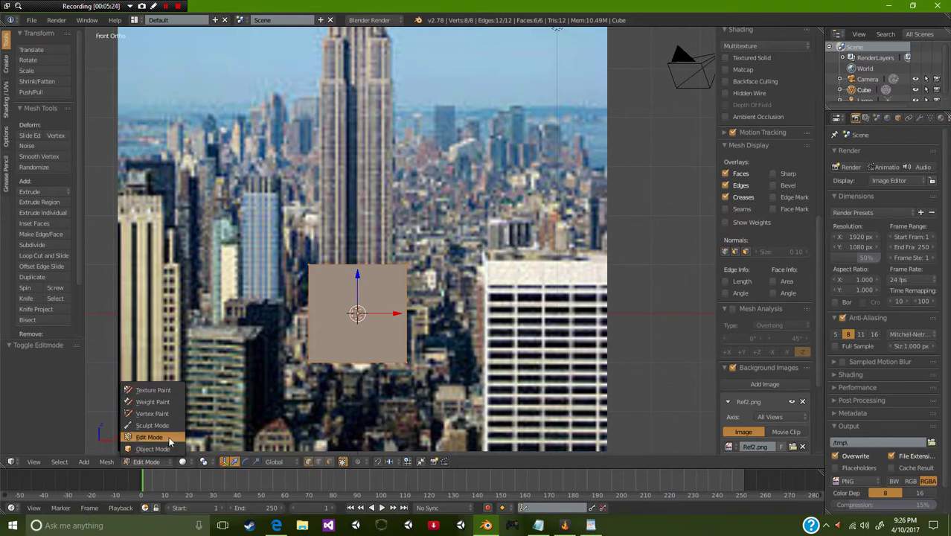
click(170, 437)
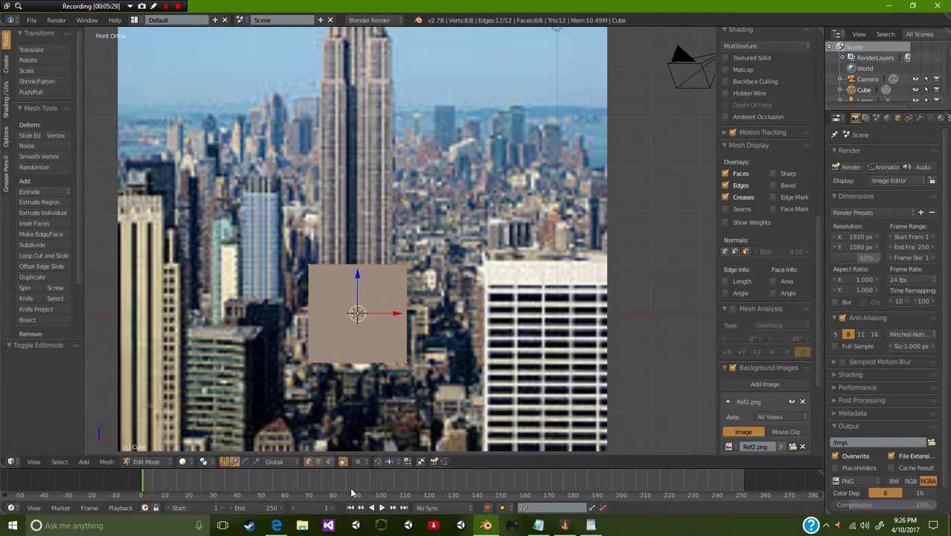
right_click(307, 265)
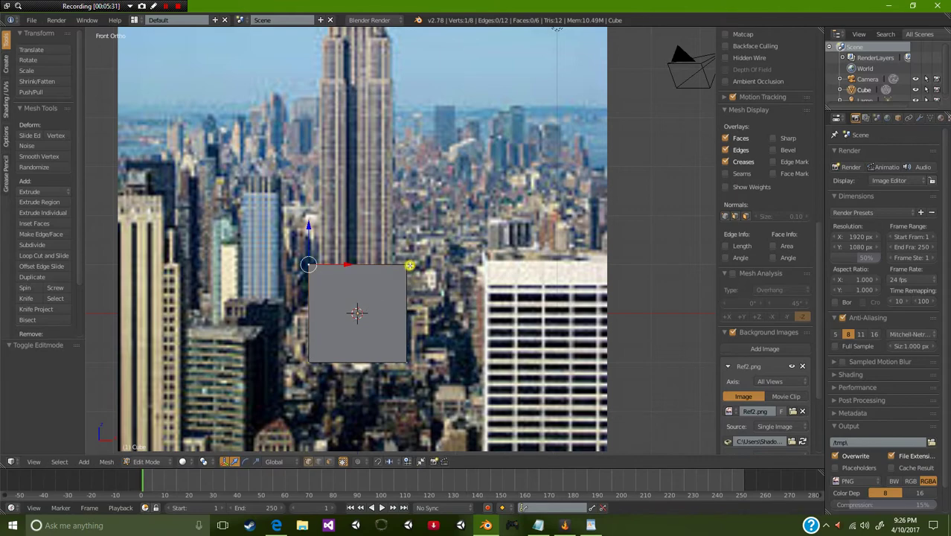
right_click(406, 267)
key(g)
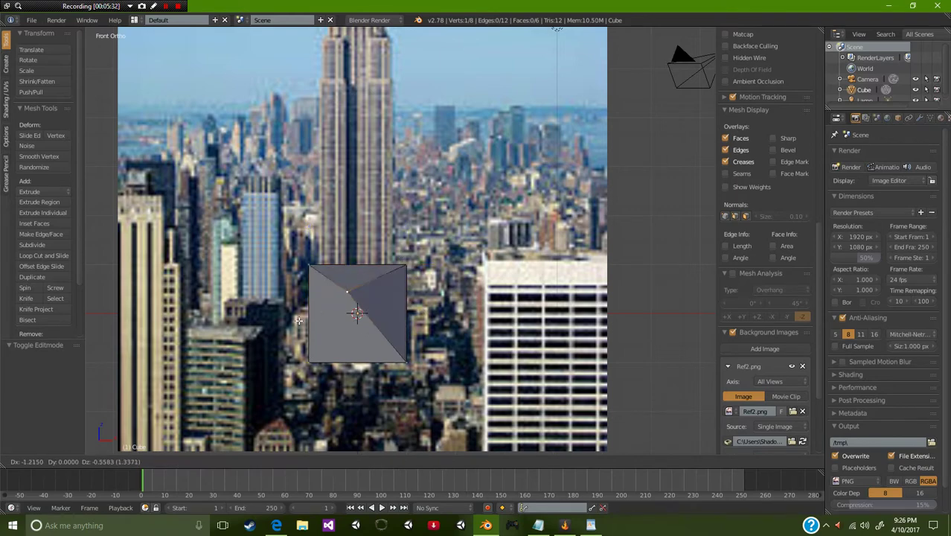
key(Escape)
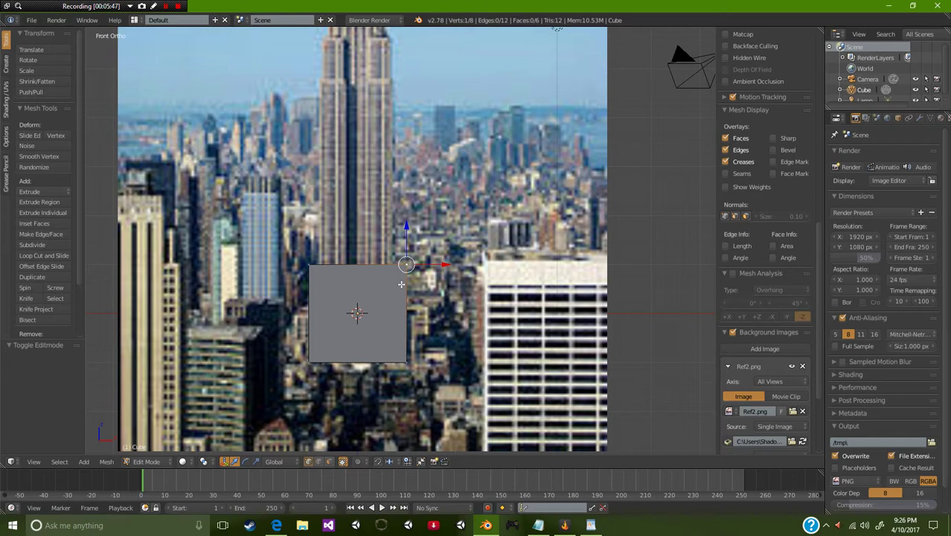
key(g)
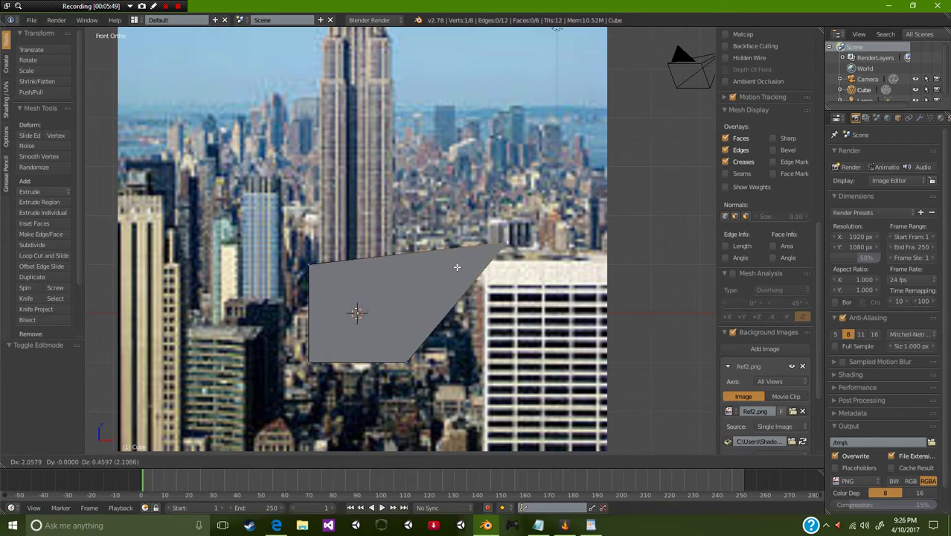
right_click(457, 267)
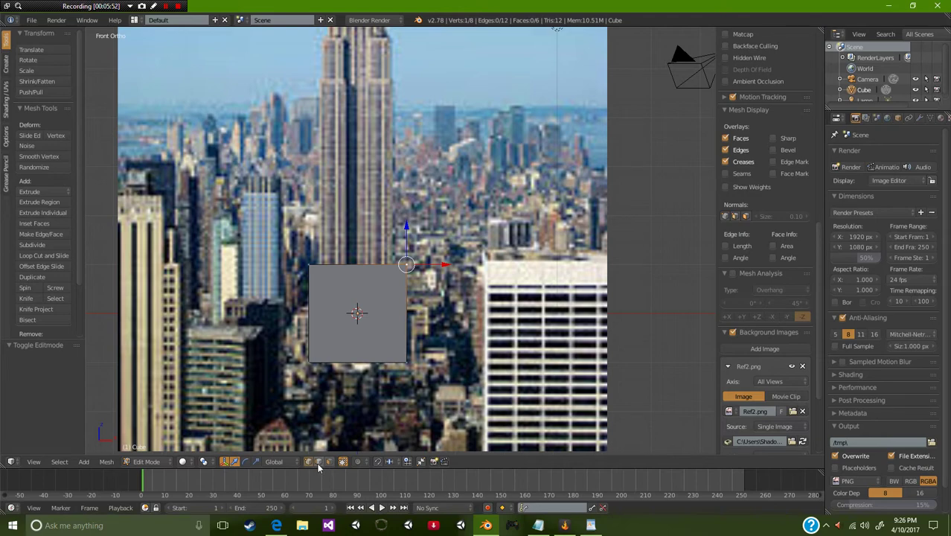
click(319, 462)
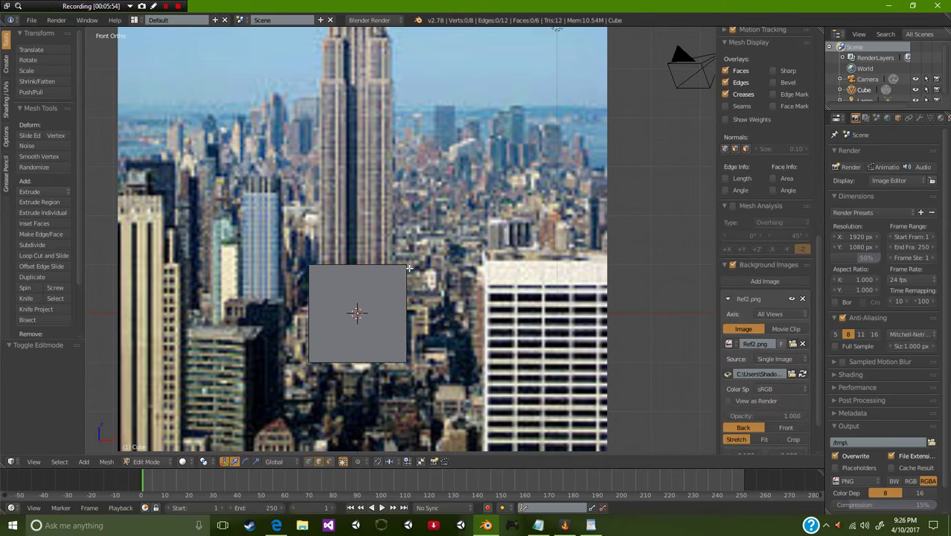
right_click(372, 264)
key(g)
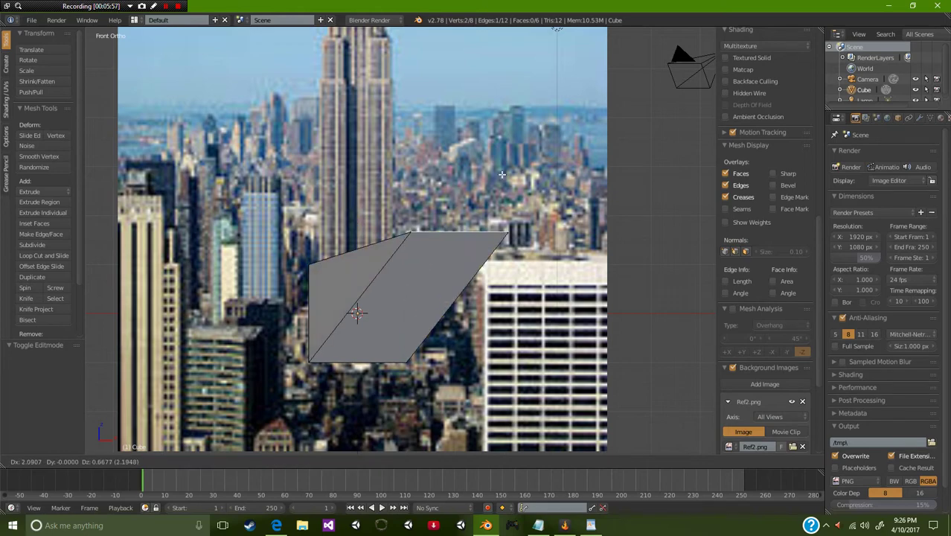
right_click(501, 336)
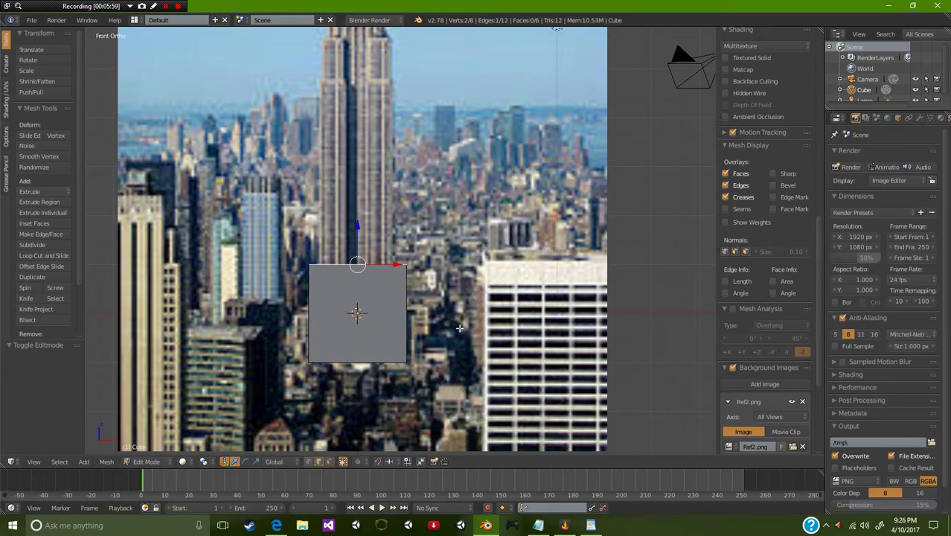
key(g)
right_click(500, 384)
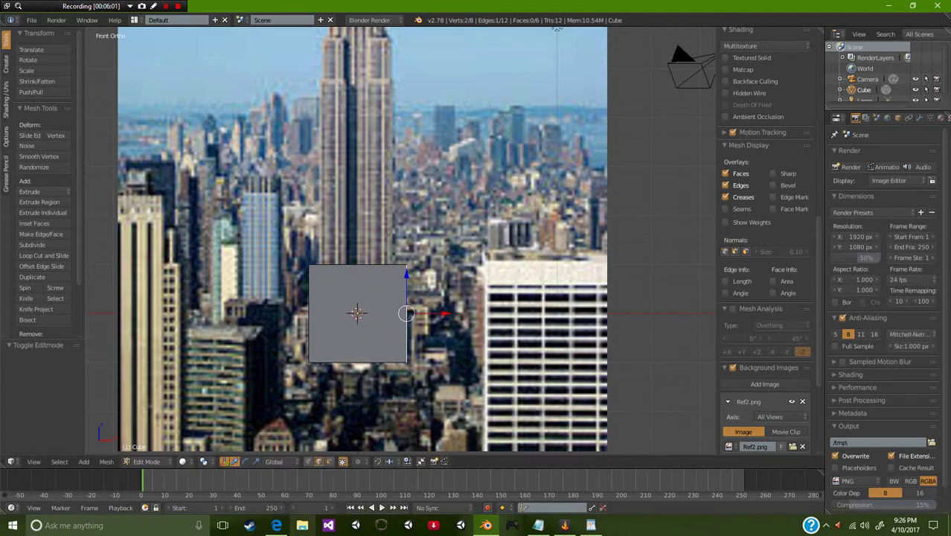
key(a)
right_click(381, 292)
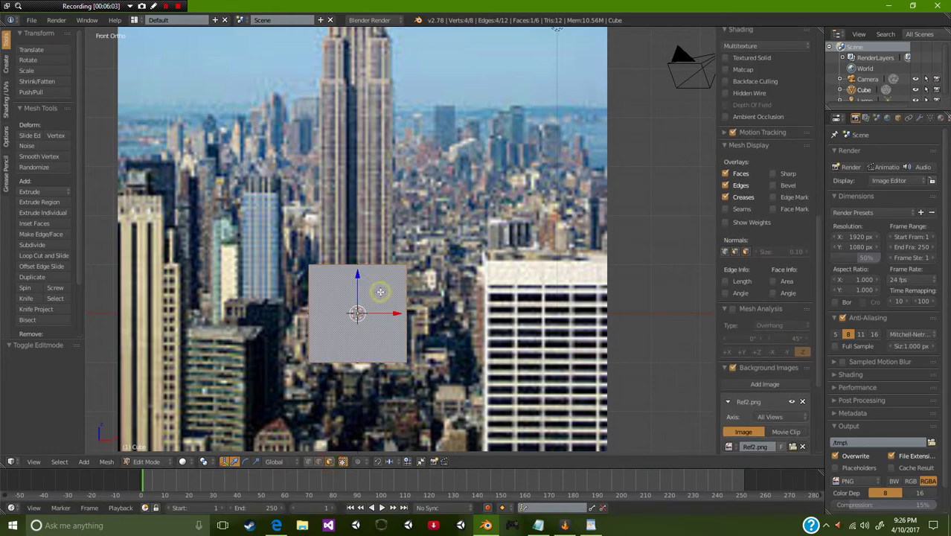
key(e)
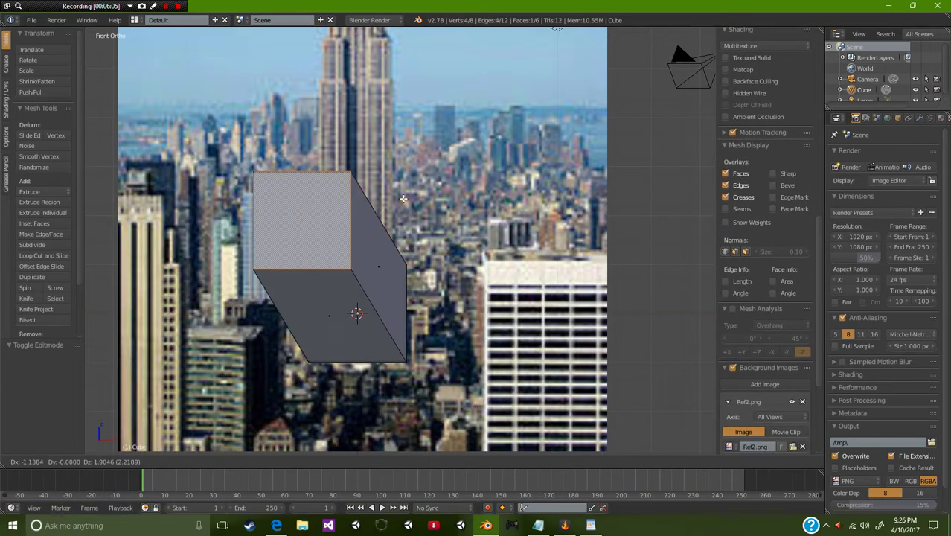
key(Escape)
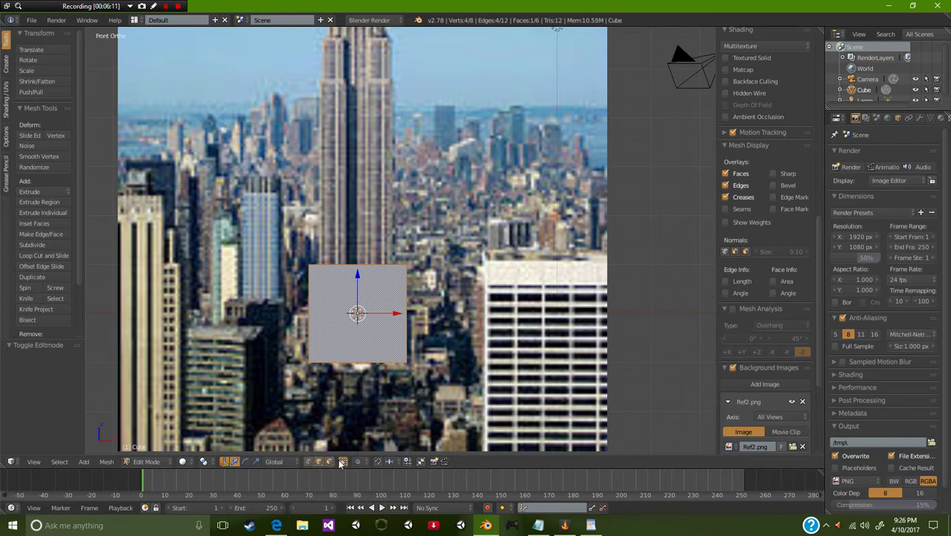
click(343, 462)
Step: Deselect the front face, enable the move-arrow manipulator, and return to Object Mode
click(308, 462)
key(a)
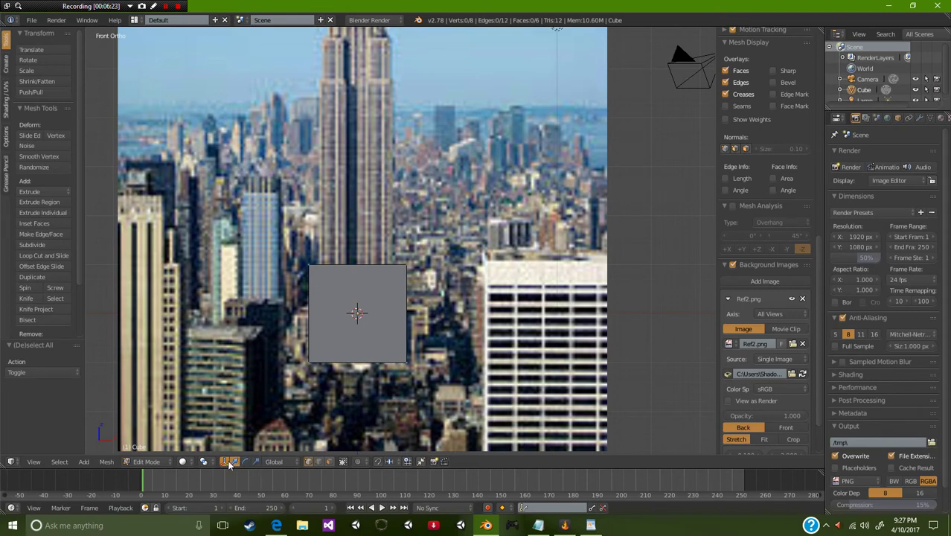
click(225, 462)
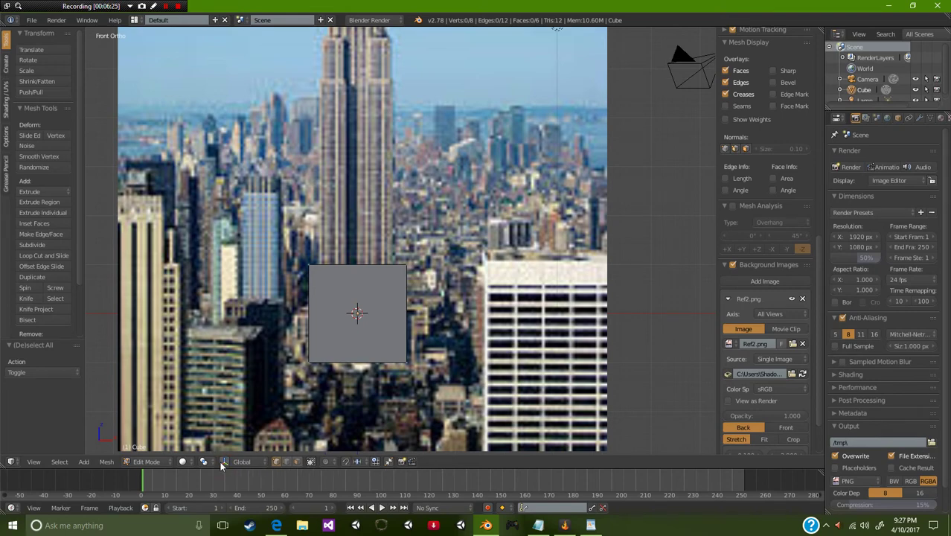
click(224, 463)
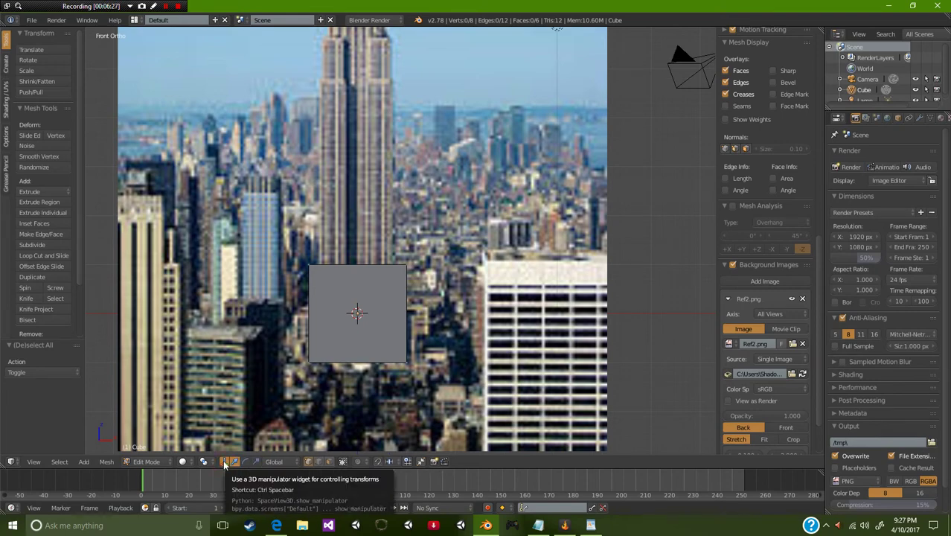
click(291, 462)
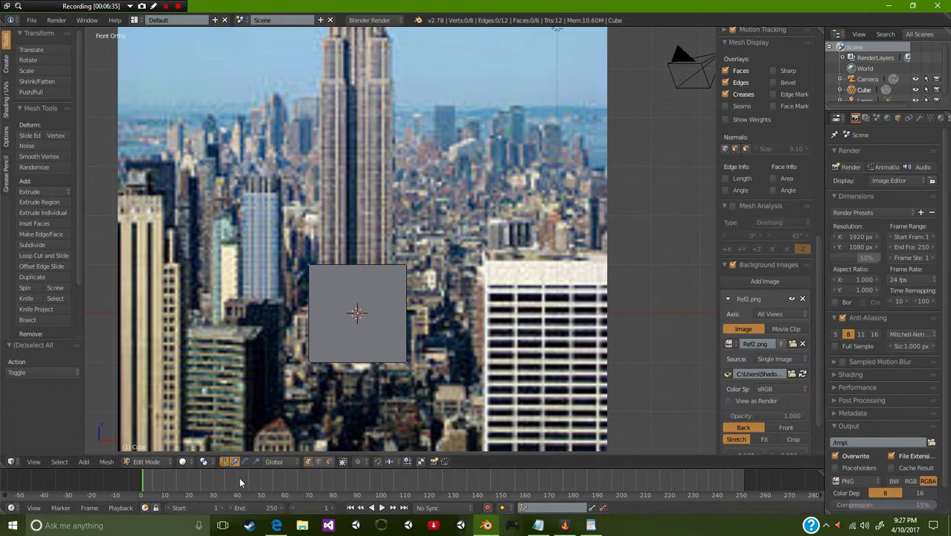
click(235, 462)
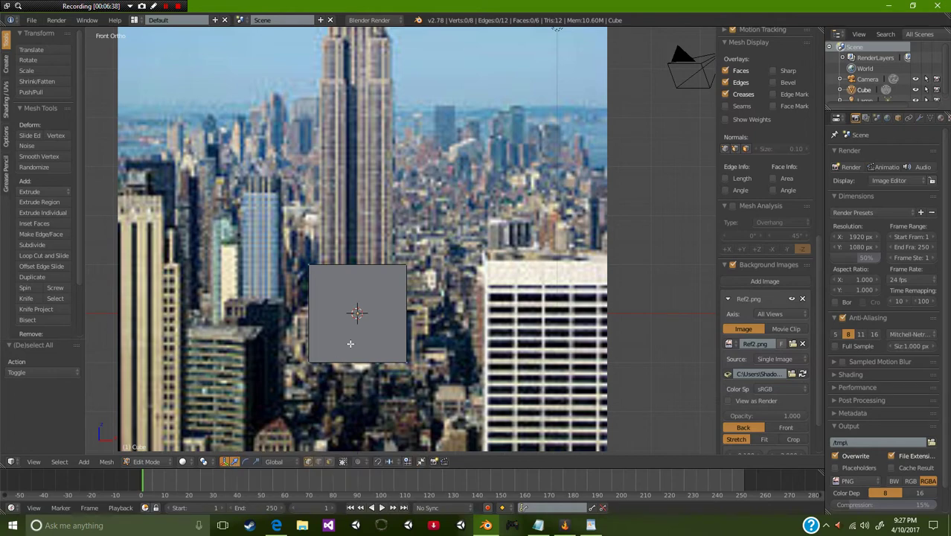
key(Tab)
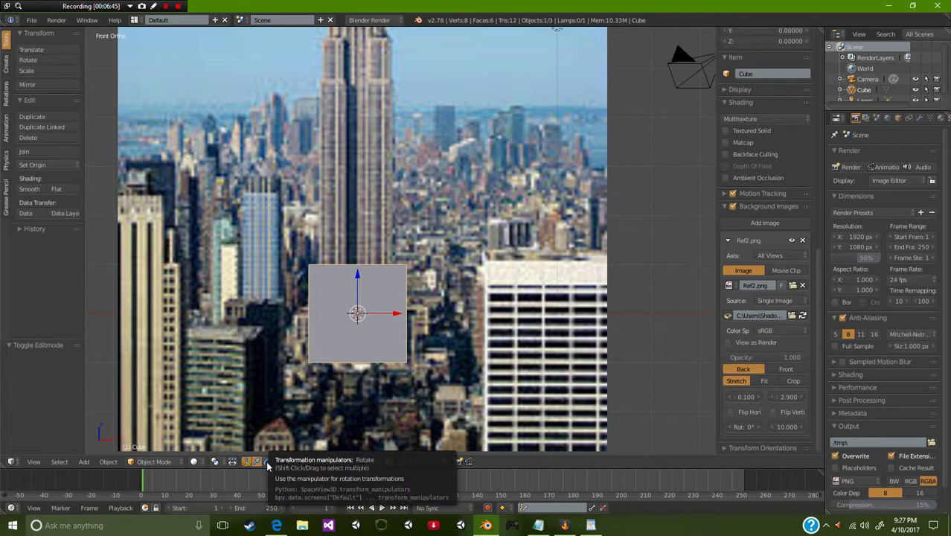
Step: Test-rotate the cube about 70 degrees and enlarge it, undoing both changes
click(268, 462)
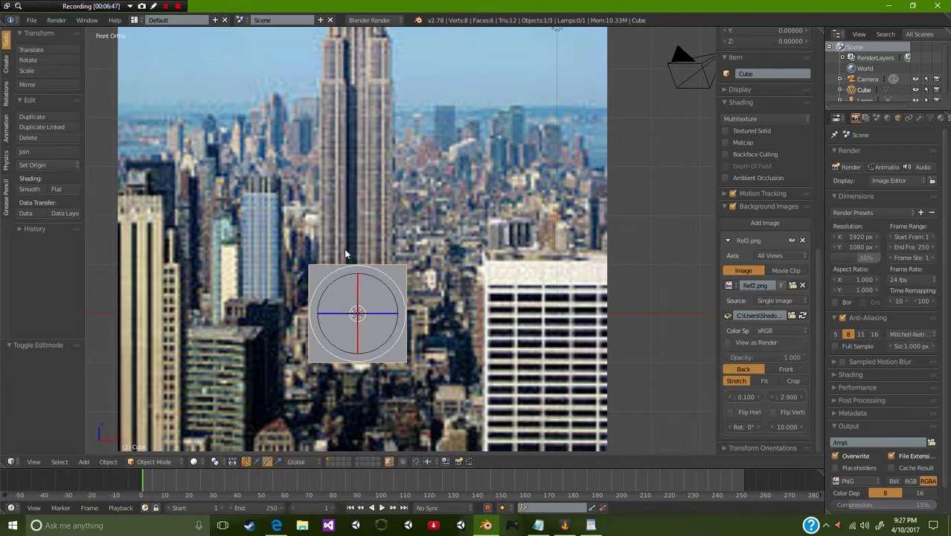
mouse_move(328, 280)
mouse_down()
mouse_move(318, 350)
mouse_move(321, 295)
mouse_up()
key(ctrl+z)
click(279, 463)
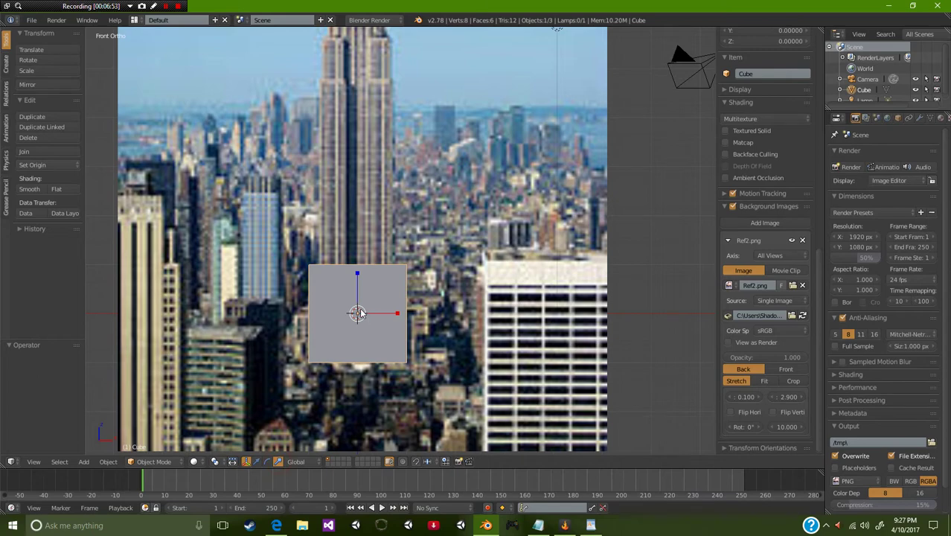
key(s)
click(372, 327)
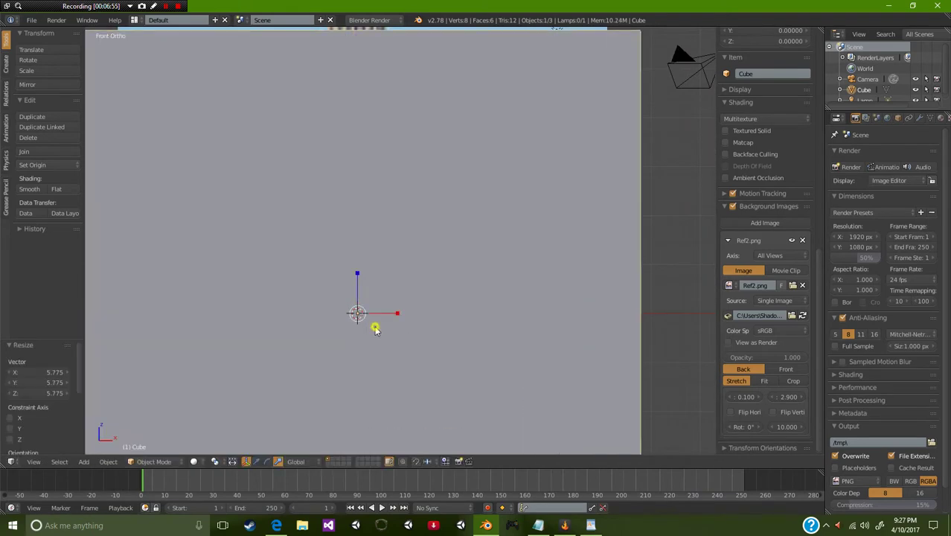
key(ctrl+z)
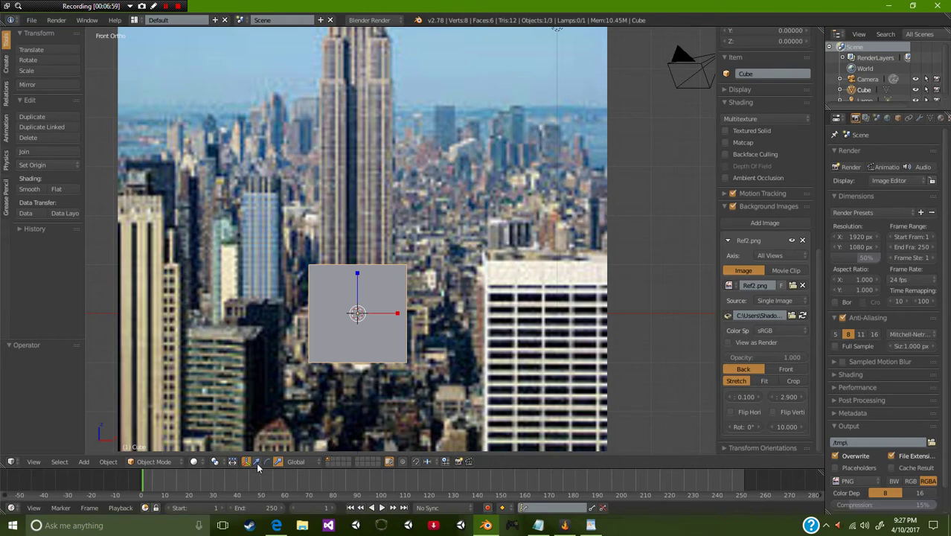
key(g)
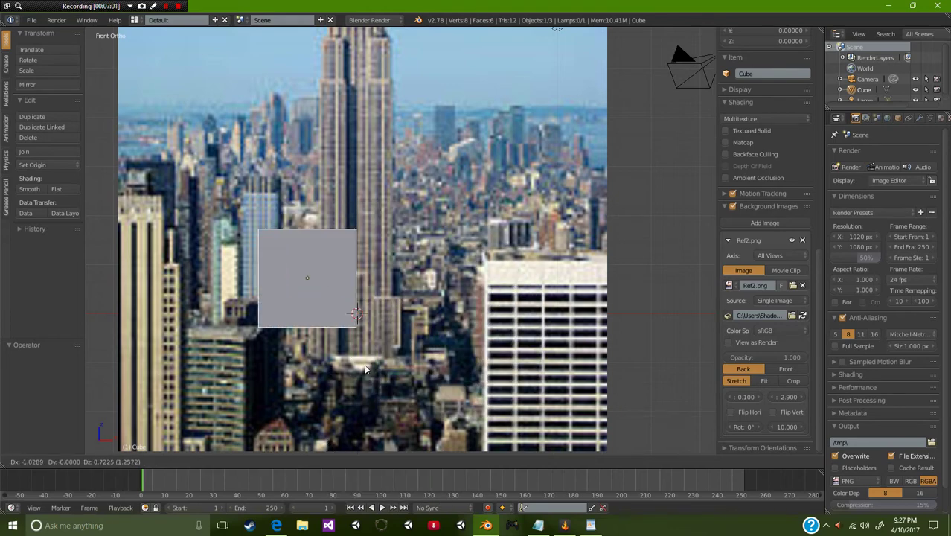
right_click(378, 318)
key(r)
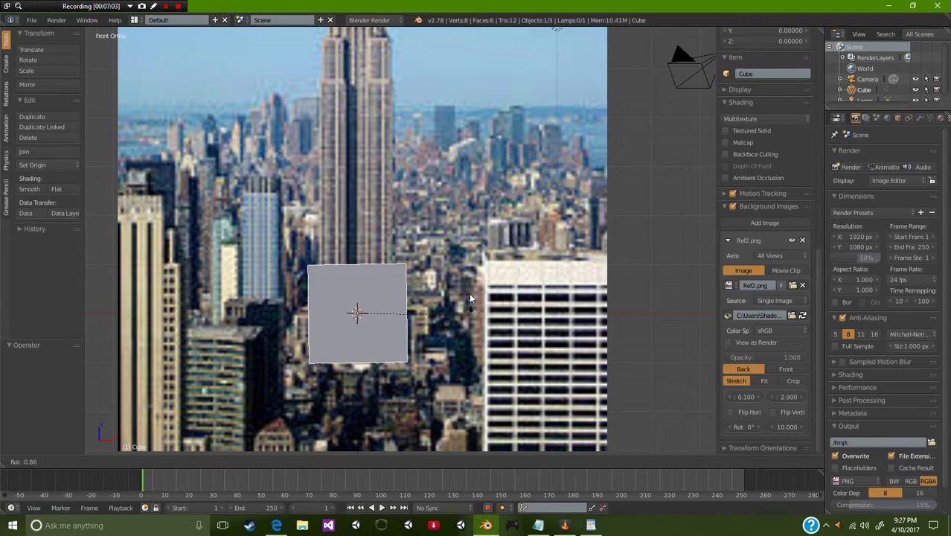
right_click(447, 364)
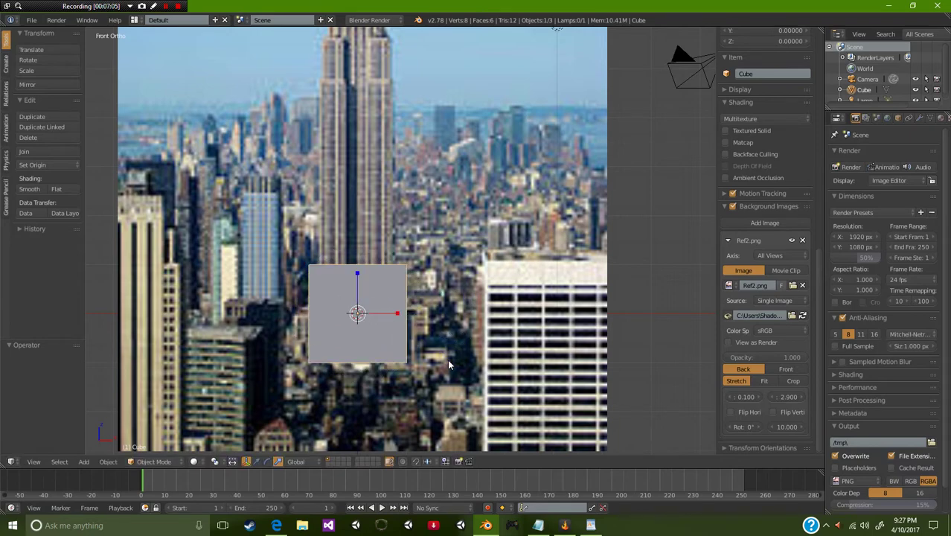
key(s)
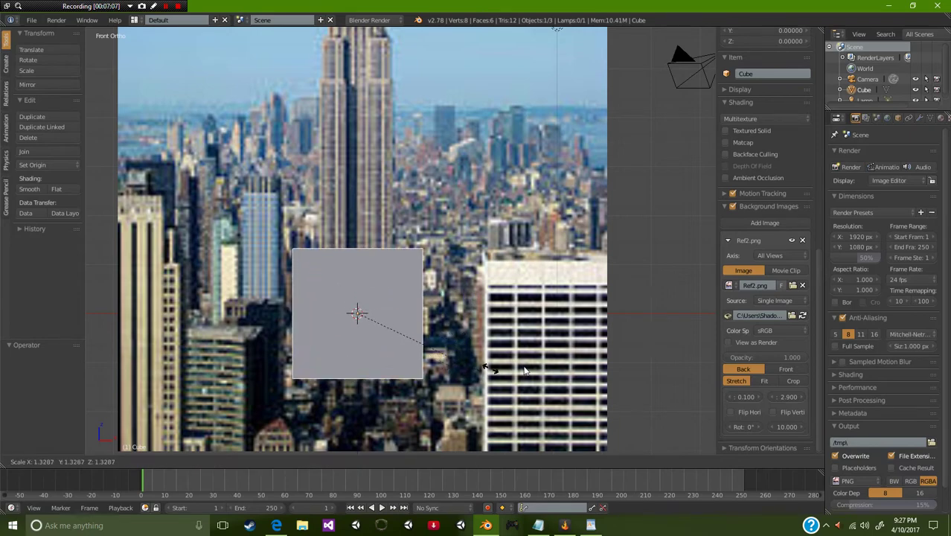
right_click(489, 378)
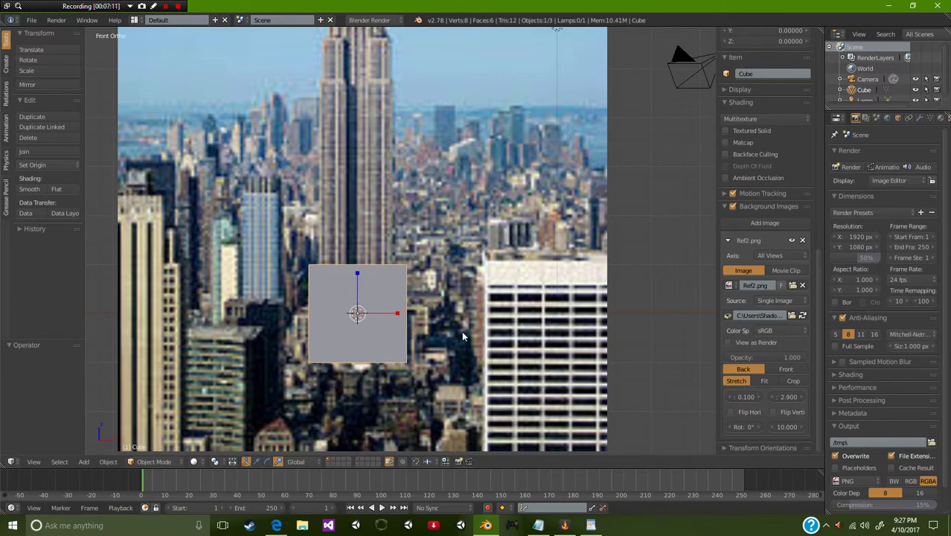
mouse_move(461, 331)
middle_down()
mouse_move(420, 364)
mouse_move(468, 358)
mouse_move(406, 365)
middle_up()
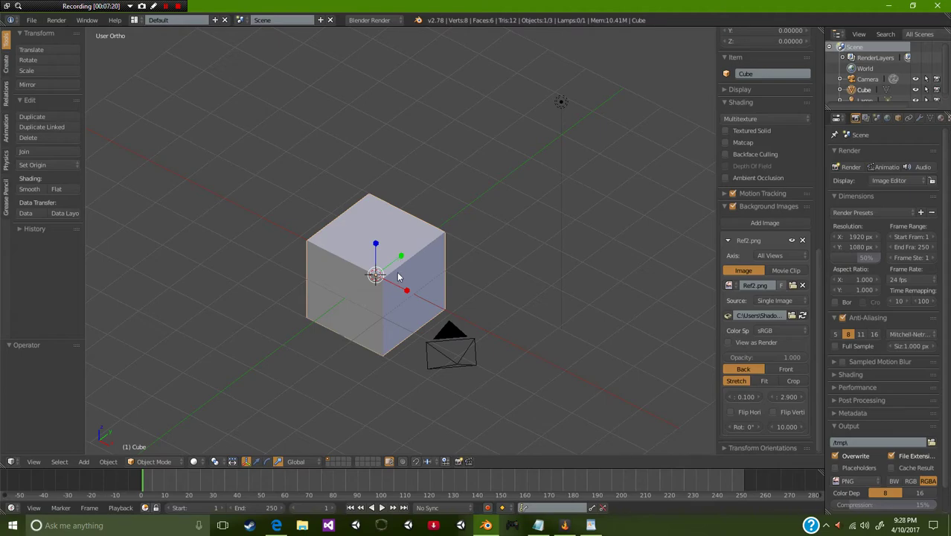
key(s)
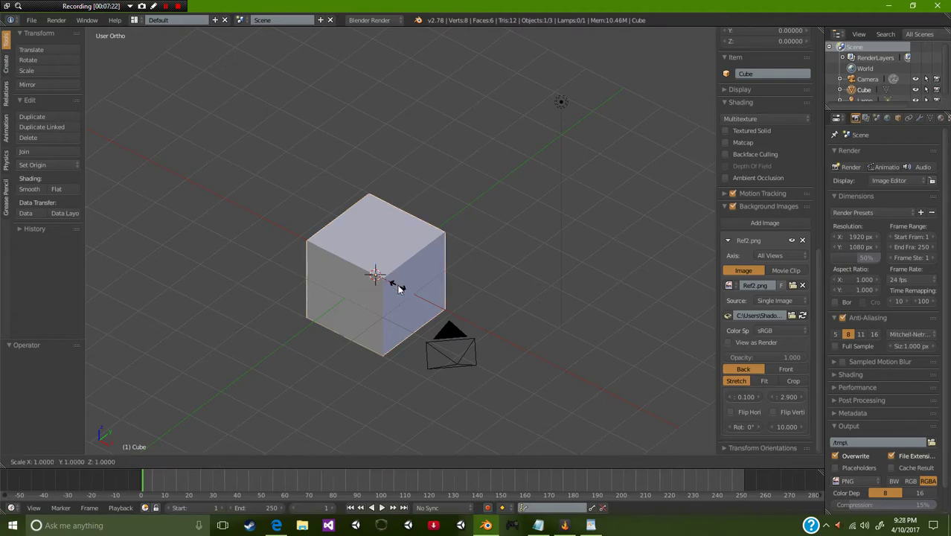
key(y)
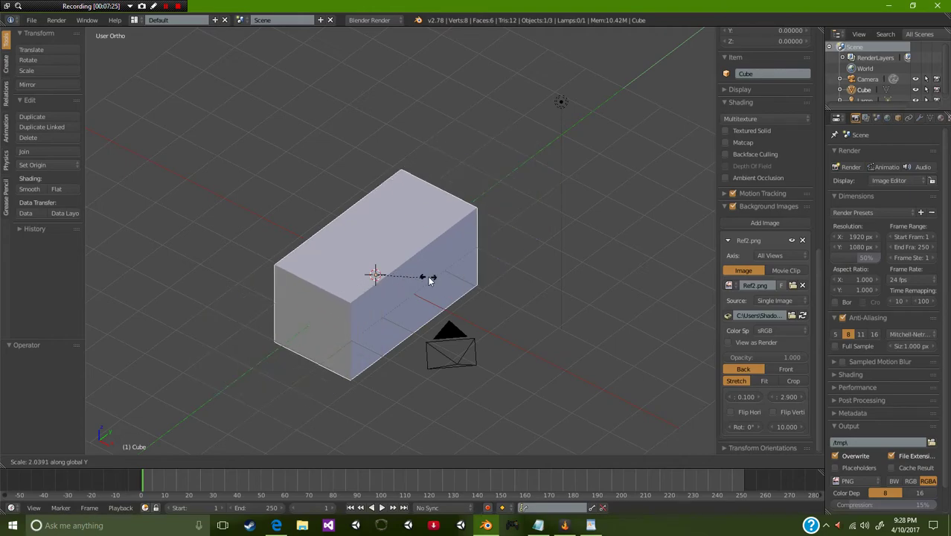
key(x)
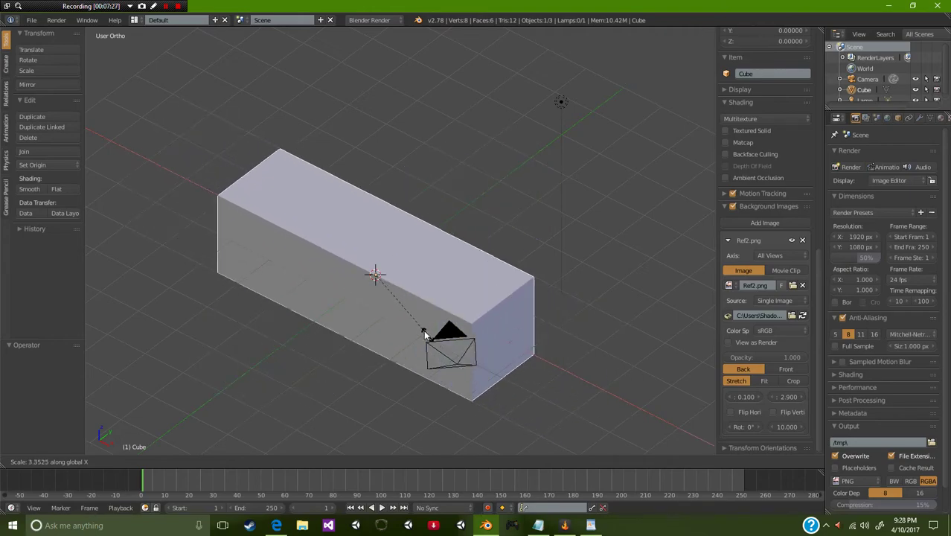
key(z)
right_click(460, 370)
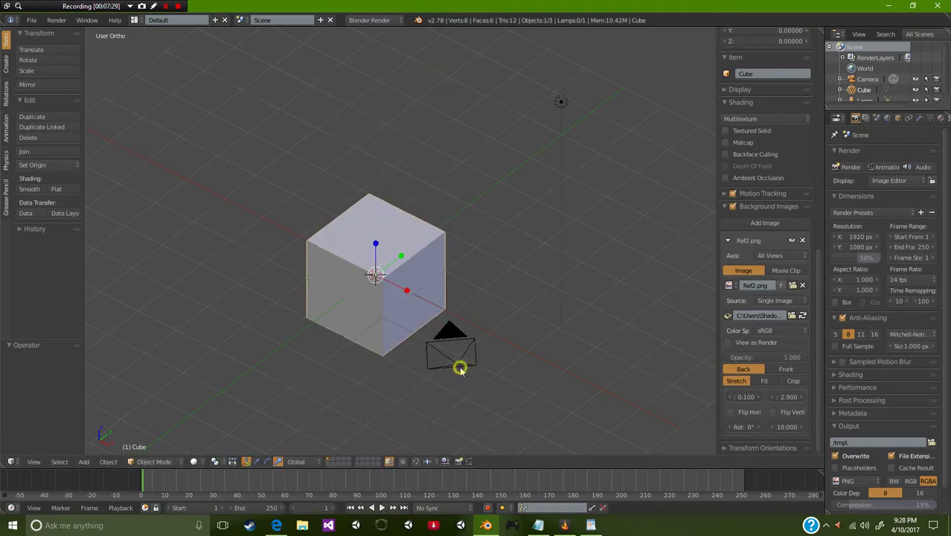
middle_drag(303, 294, 315, 280)
key(KP_1)
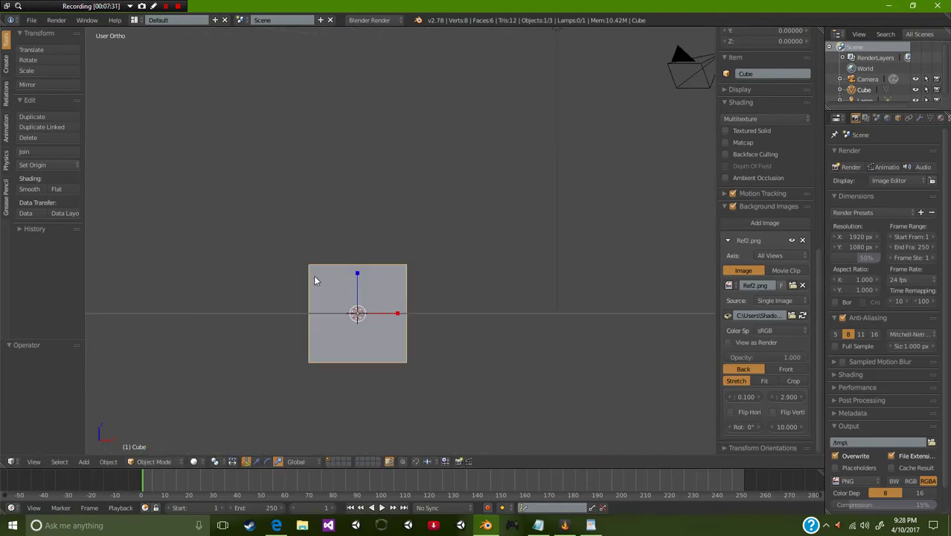
scroll(358, 298, up, 3)
scroll(358, 303, down, 3)
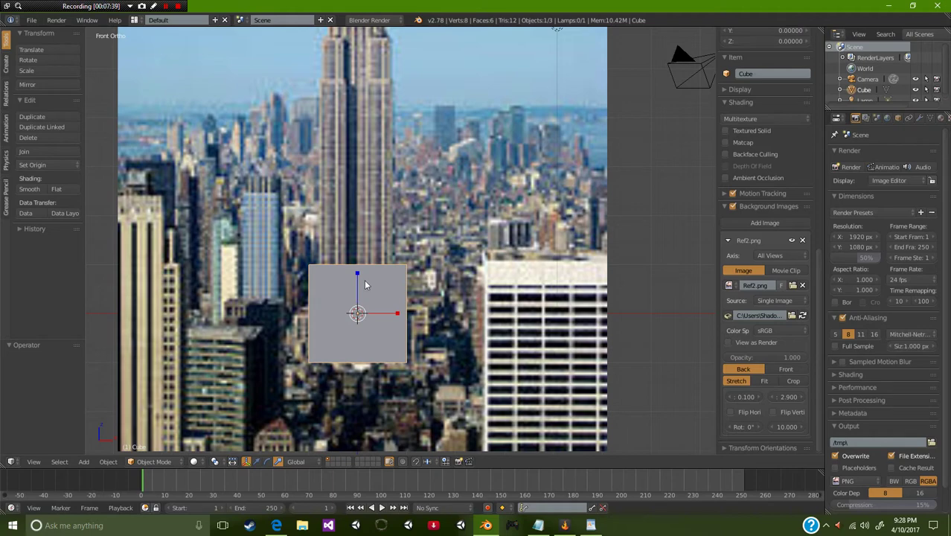
Step: Enter Edit Mode and set the viewport shading to Wireframe so the reference shows through
key(Tab)
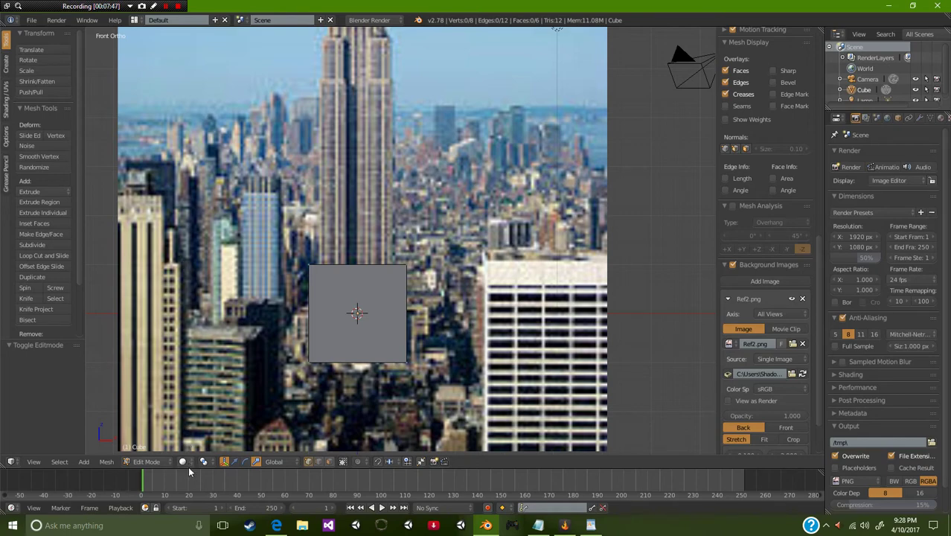
click(191, 462)
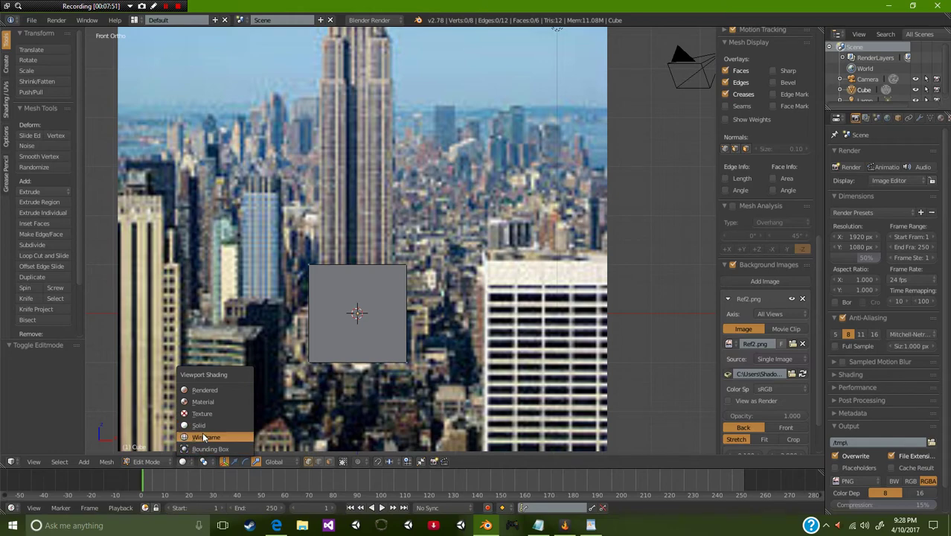
click(204, 437)
key(z)
key(z)
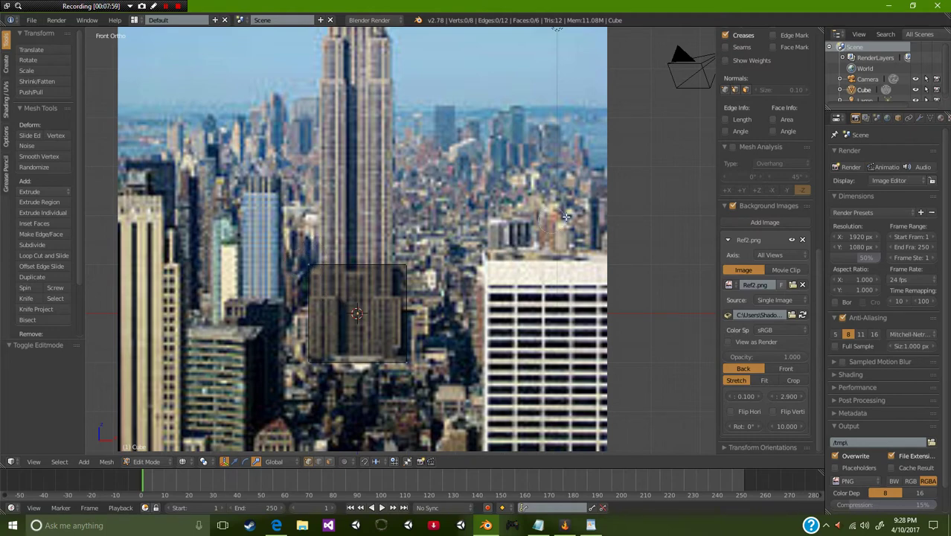
Step: Select the cube's top face and lower it 0.683 along Z to match the reference base
right_click(418, 265)
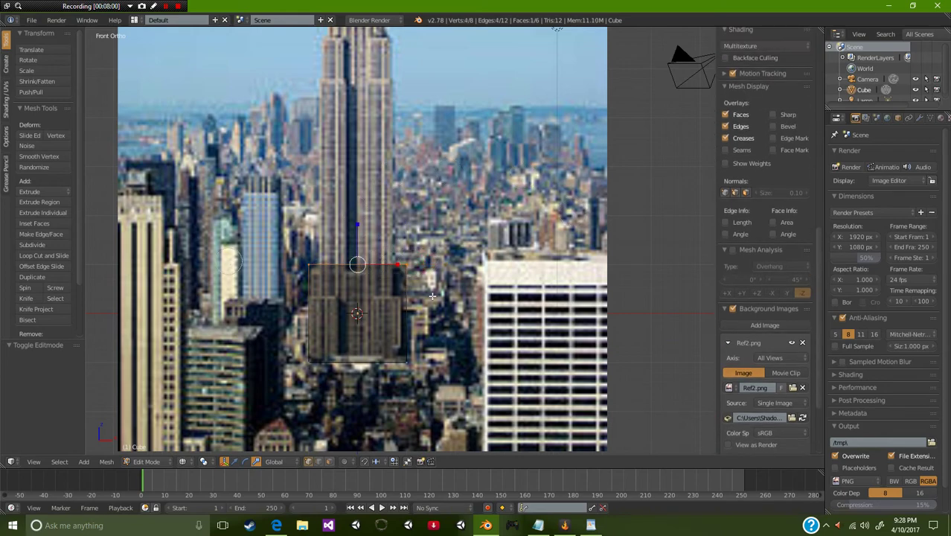
middle_drag(432, 297, 453, 308)
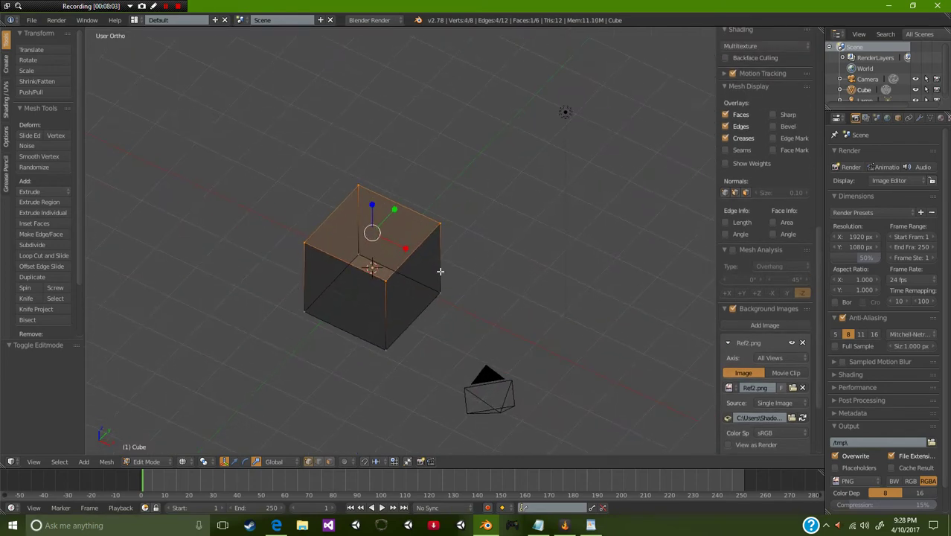
key(KP_1)
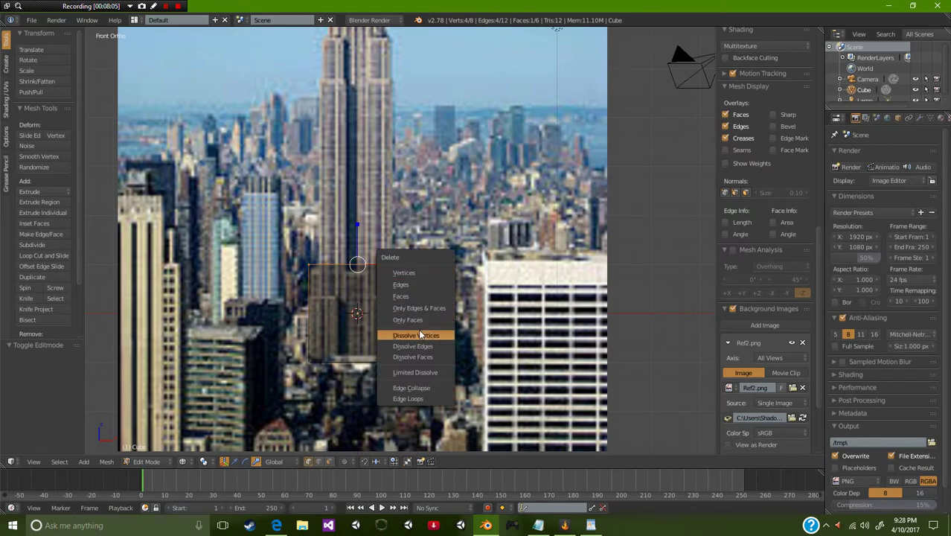
click(368, 353)
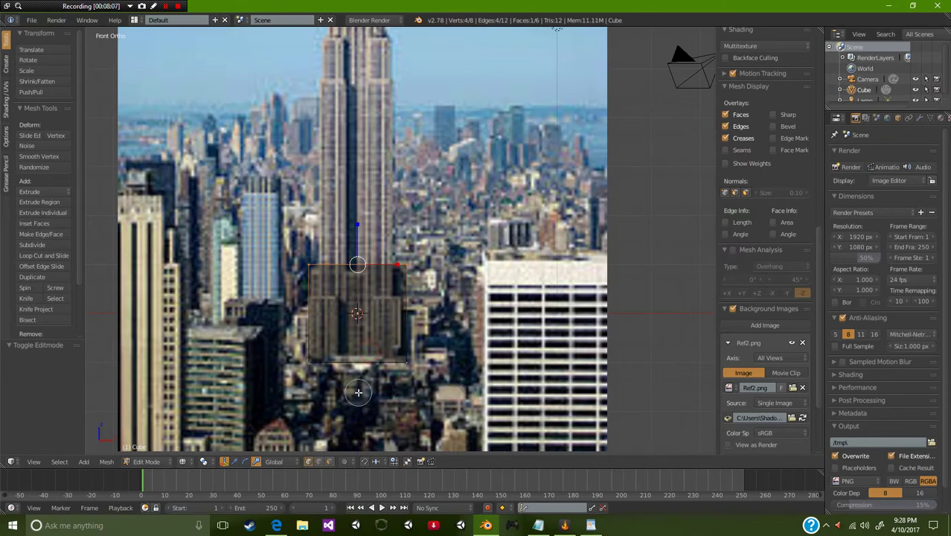
mouse_move(380, 425)
middle_down()
mouse_move(384, 415)
mouse_move(343, 409)
middle_up()
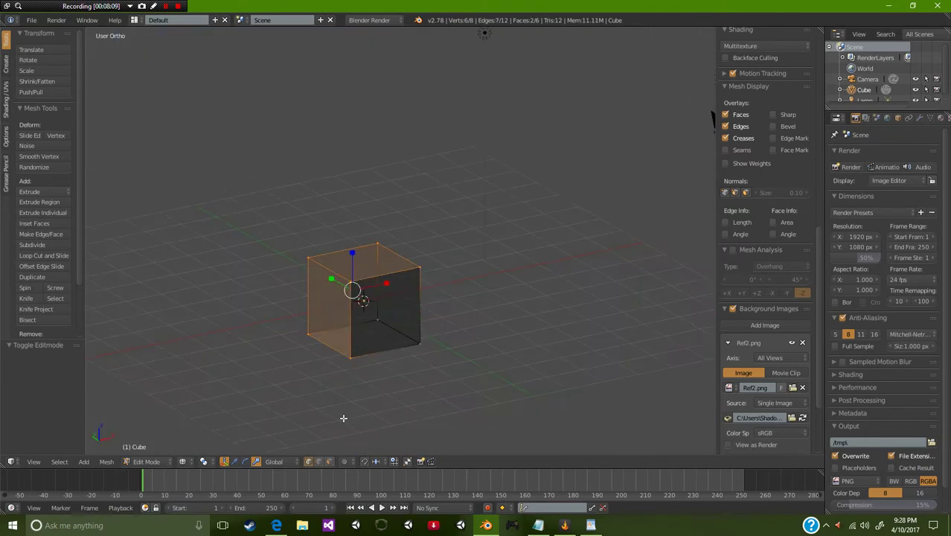
key(ctrl+z)
key(KP_1)
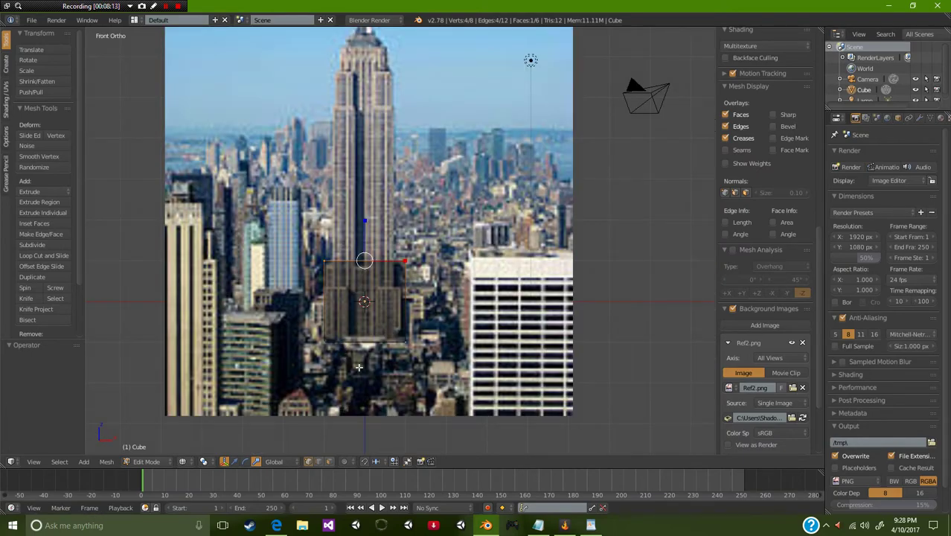
key(g)
key(z)
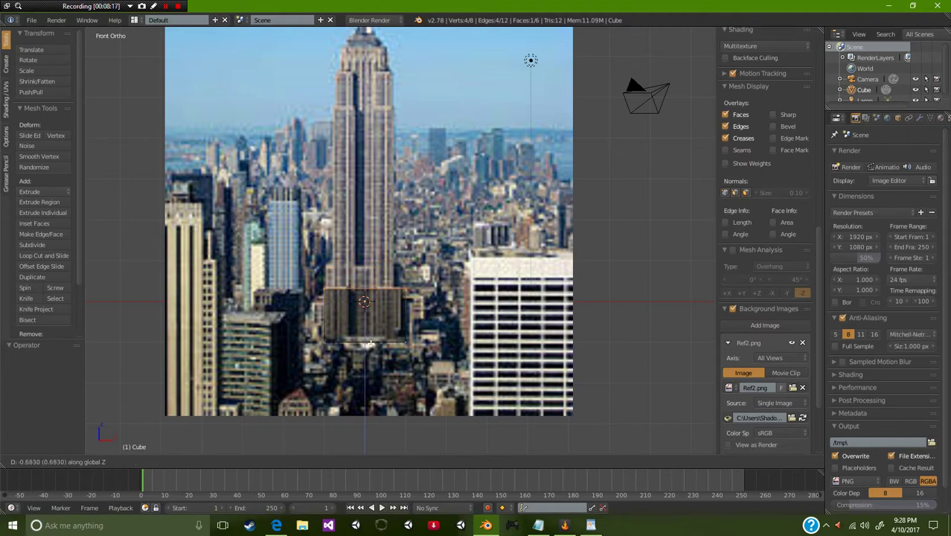
click(370, 344)
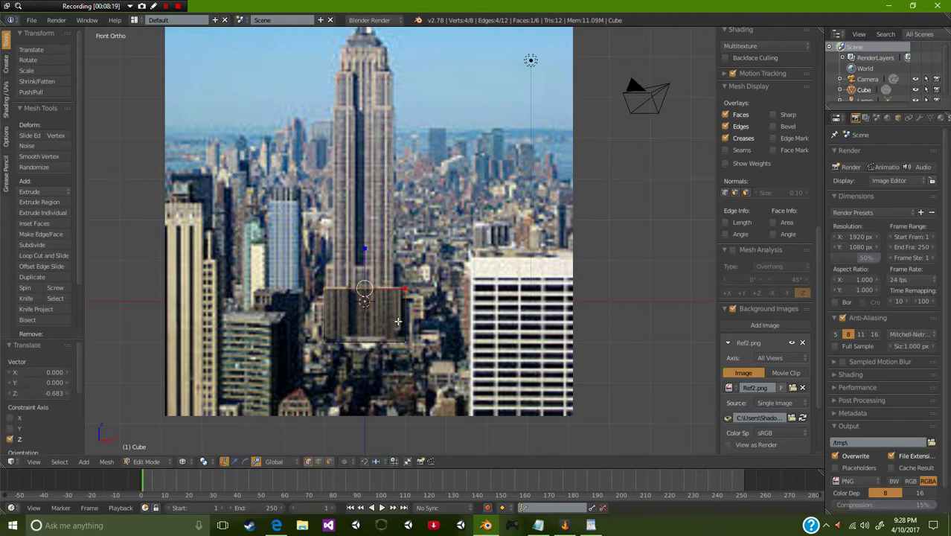
key(KP_7)
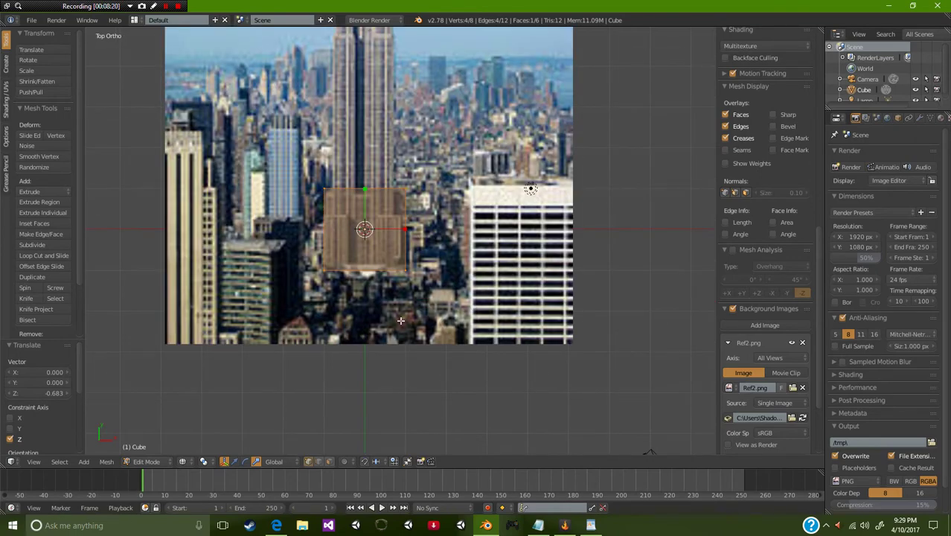
Step: Return to solid shading, select only the top face, and delete it with X > Faces
key(z)
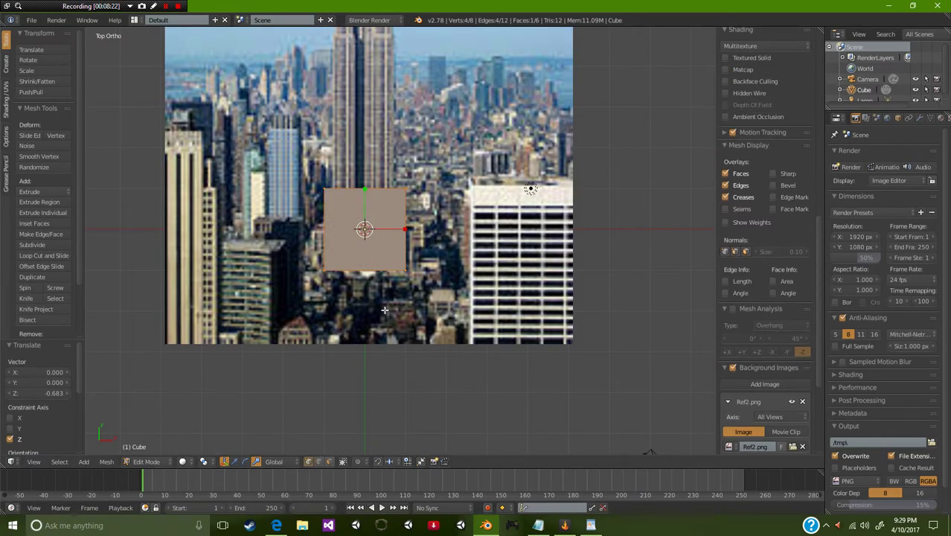
key(a)
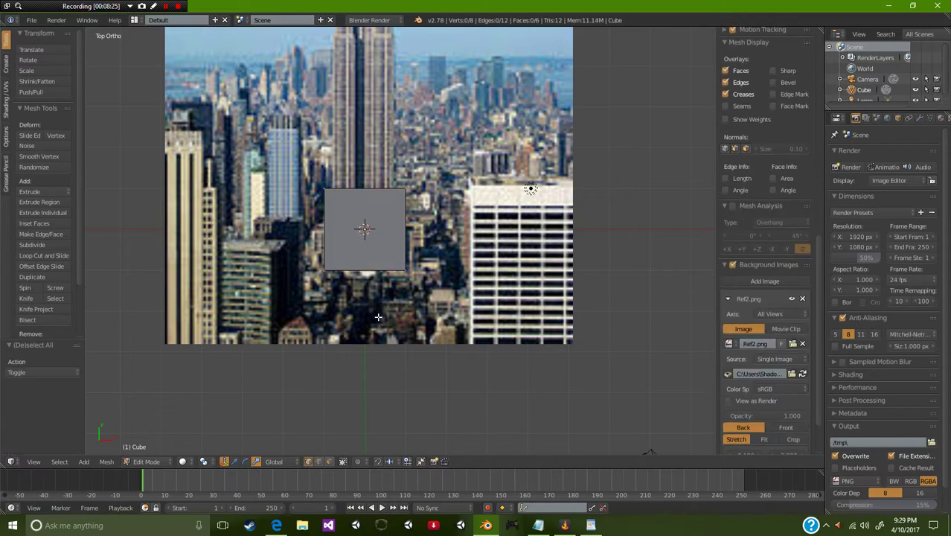
right_click(362, 226)
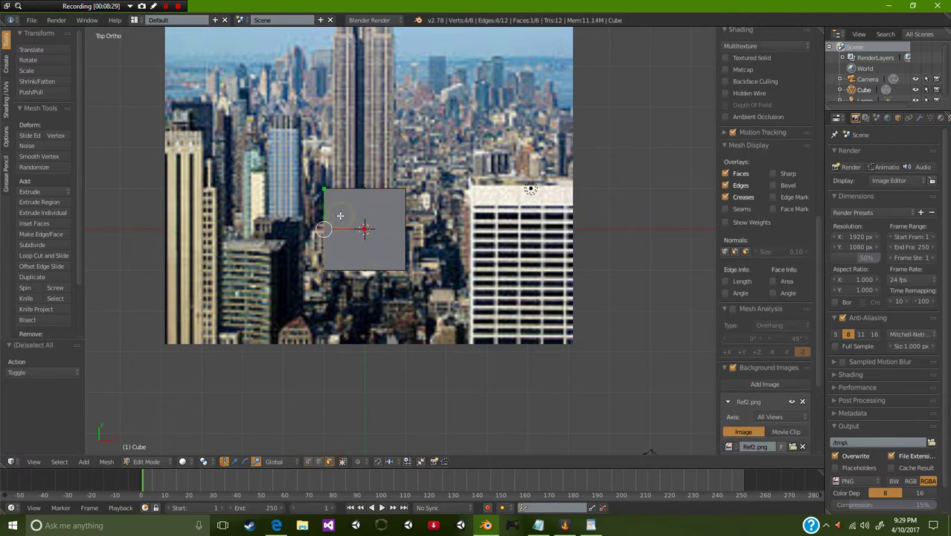
scroll(364, 365, up, 3)
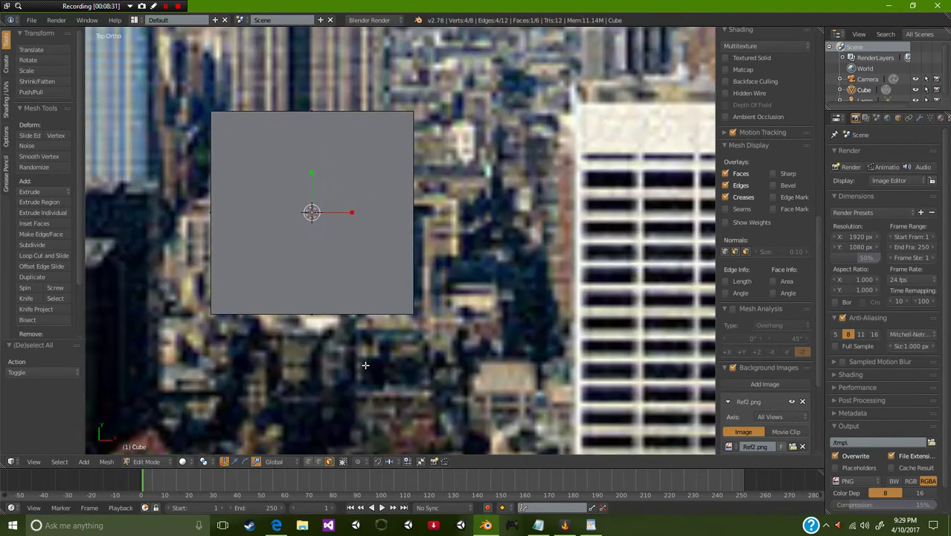
middle_drag(365, 365, 388, 325)
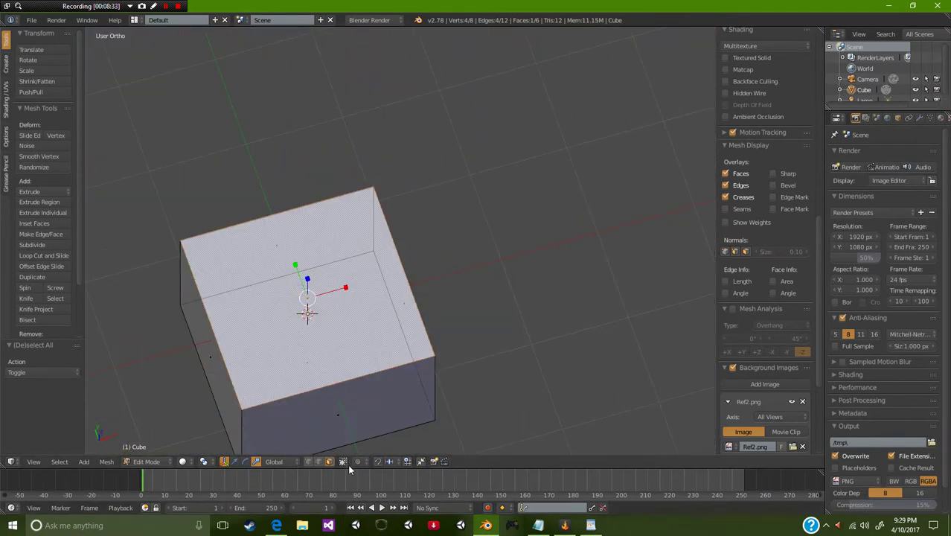
scroll(393, 383, down, 4)
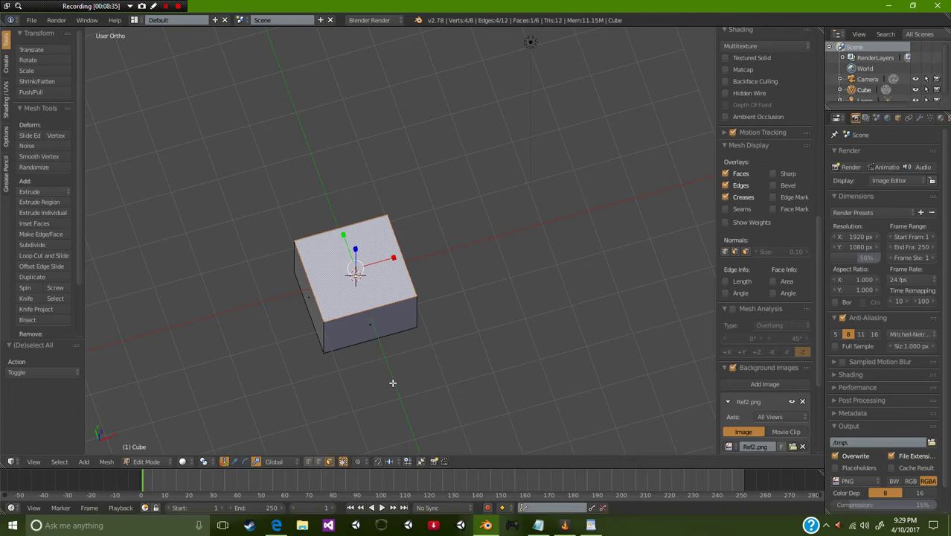
key(x)
key(x)
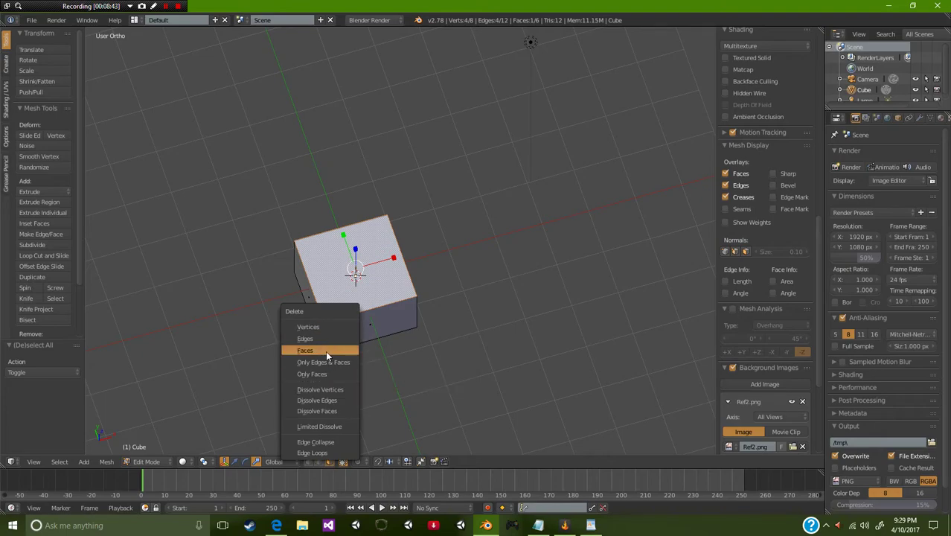
click(321, 349)
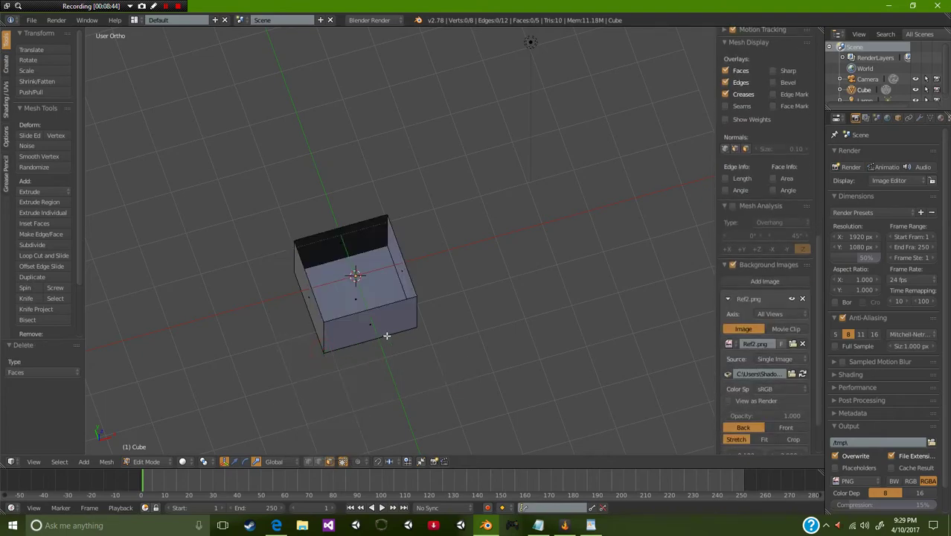
mouse_move(437, 326)
middle_down()
mouse_move(427, 296)
mouse_move(569, 271)
mouse_move(486, 312)
middle_up()
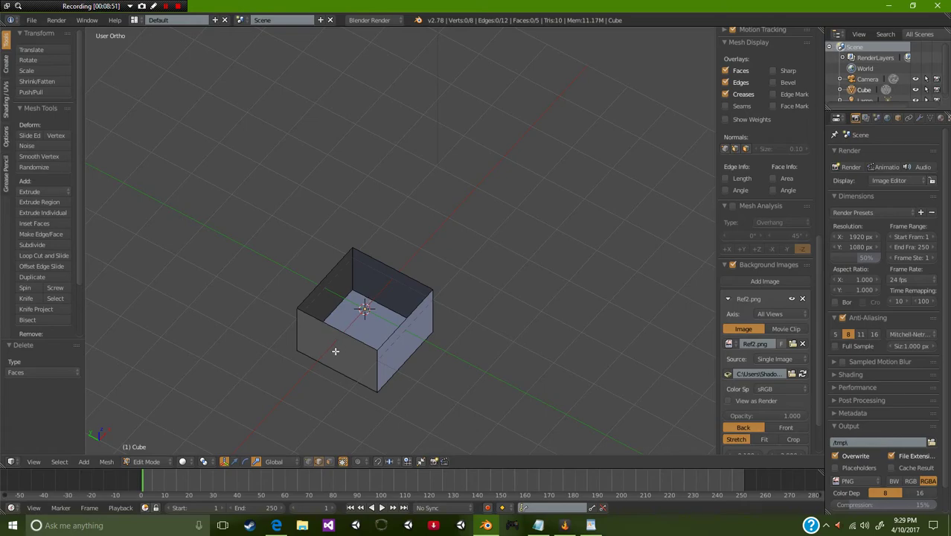
Step: Select the top rim edges and check them in front view with see-through display
click(344, 330)
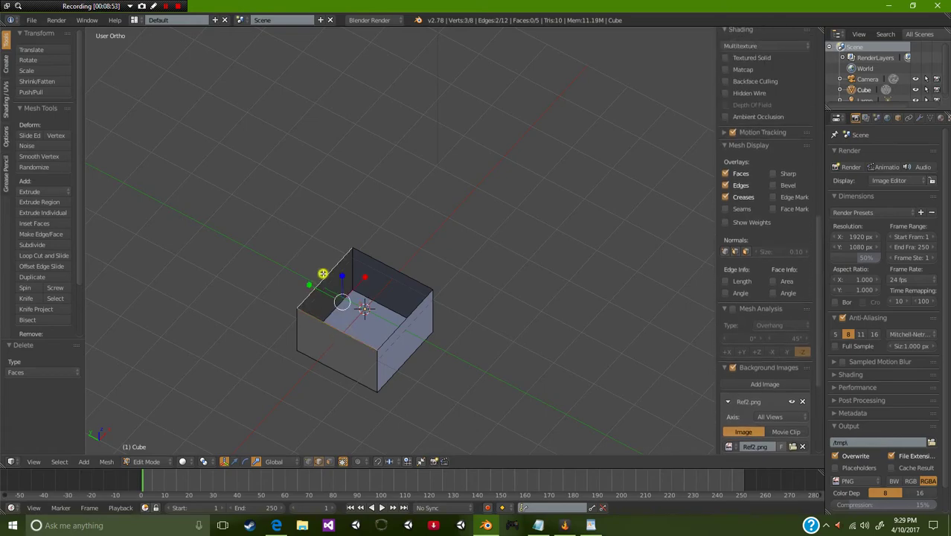
shift+click(389, 266)
shift+click(400, 325)
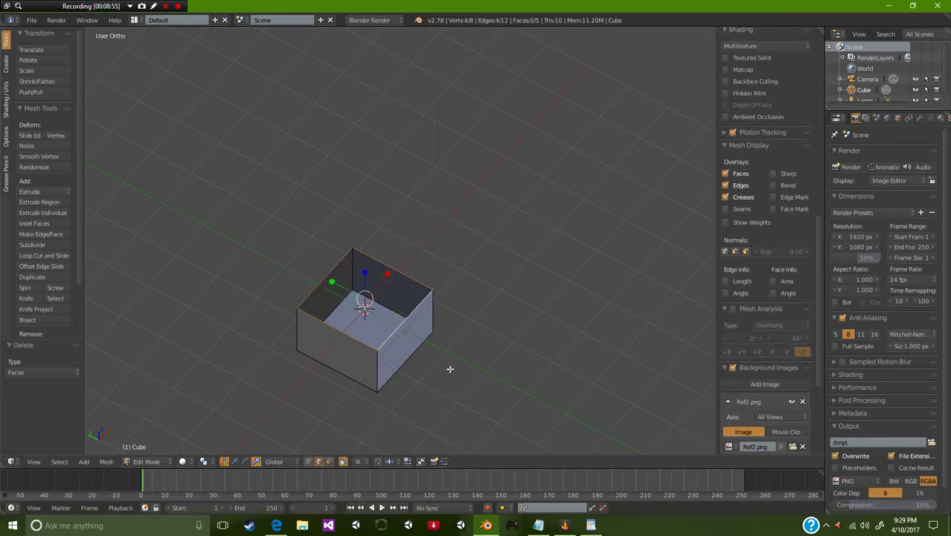
middle_drag(436, 369, 370, 349)
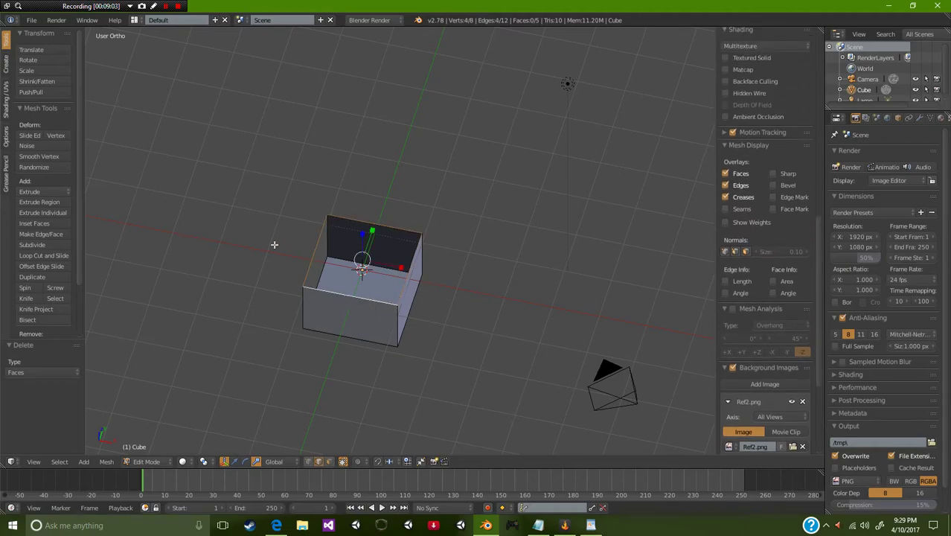
key(KP_1)
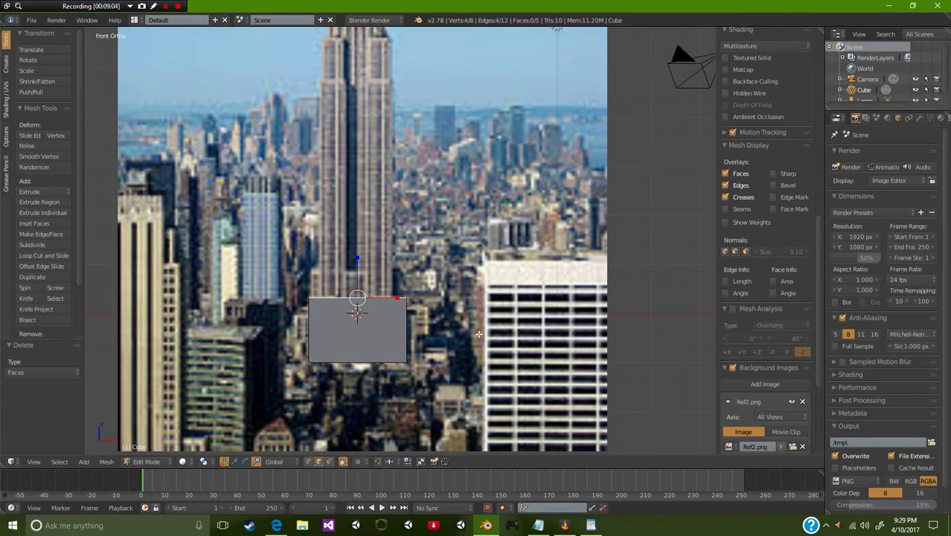
key(z)
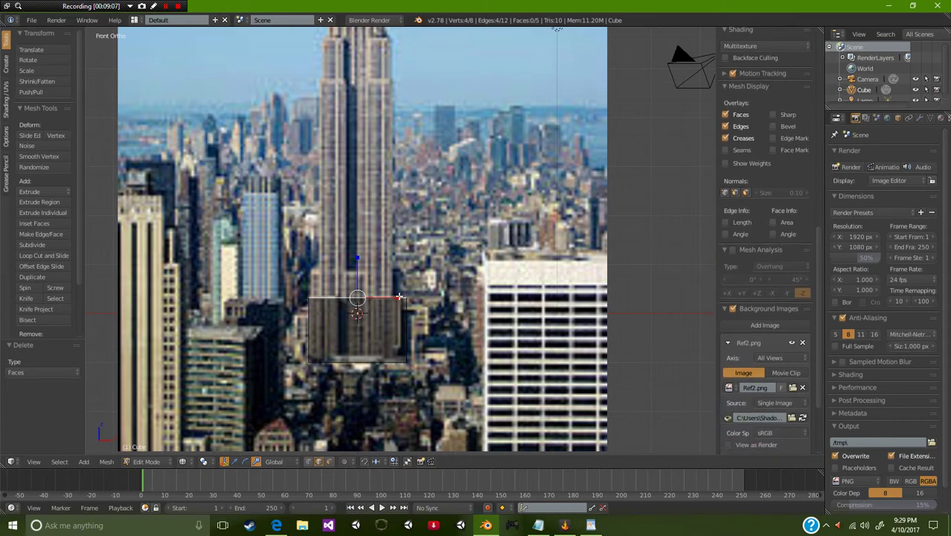
Step: Extrude the rim and scale it inward to 0.862, forming an inset ledge
key(z)
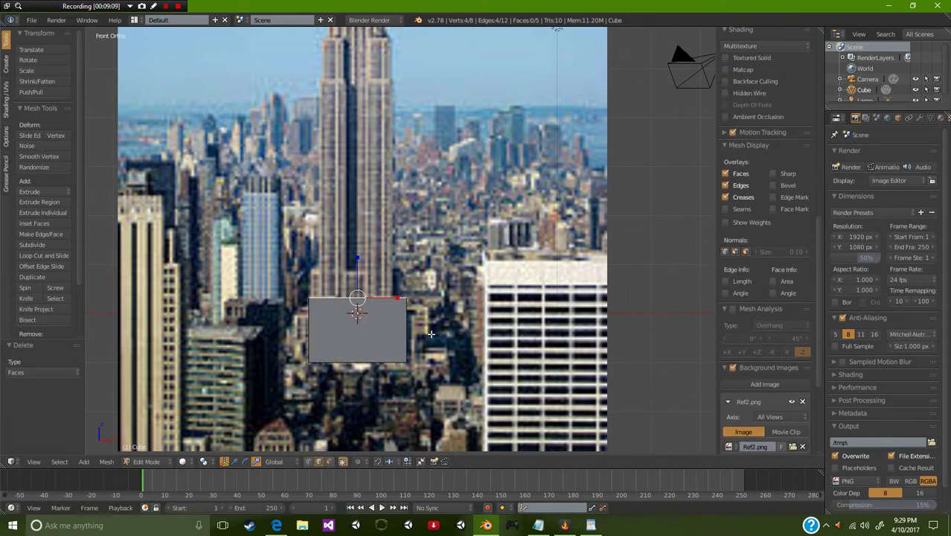
key(KP_7)
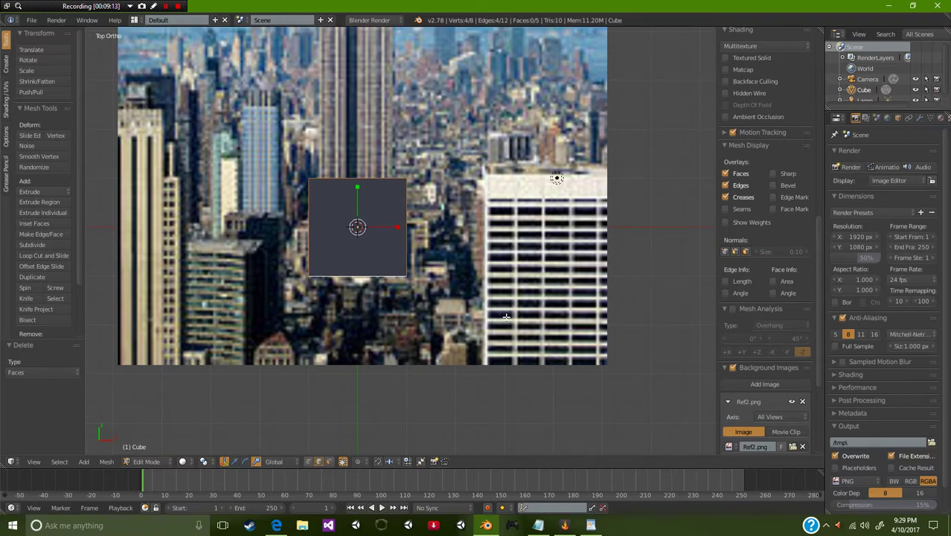
key(e)
key(s)
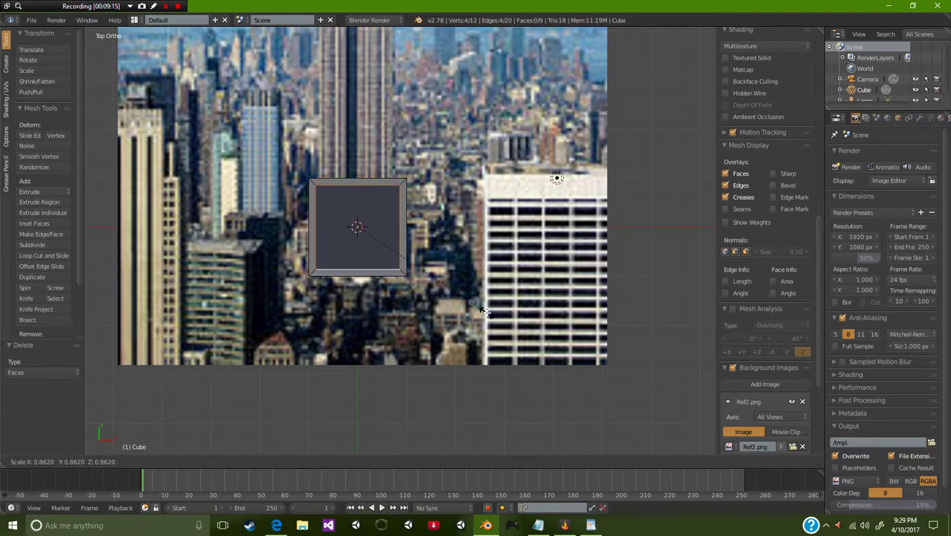
click(482, 309)
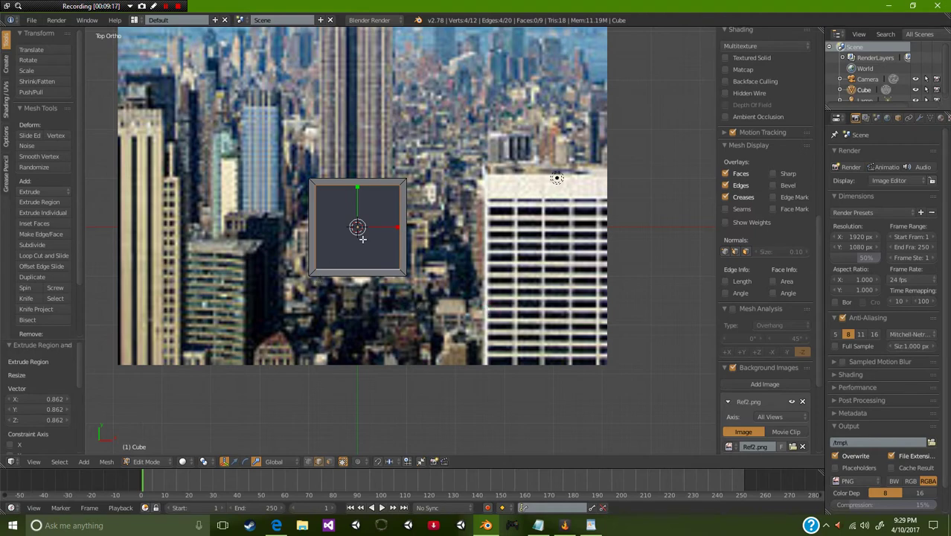
middle_drag(362, 240, 362, 239)
key(KP_1)
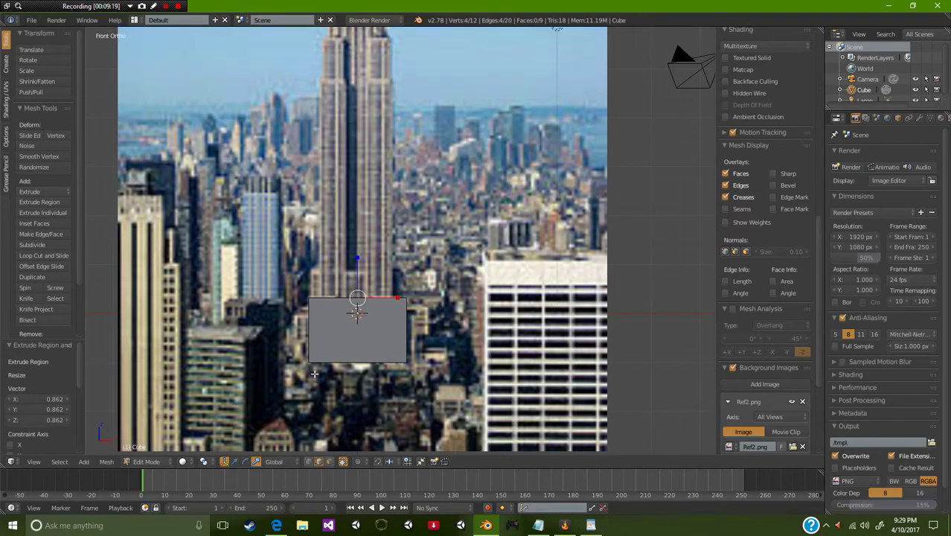
Step: Extrude the rim 4.521 units up along Z into the tall second tier
key(g)
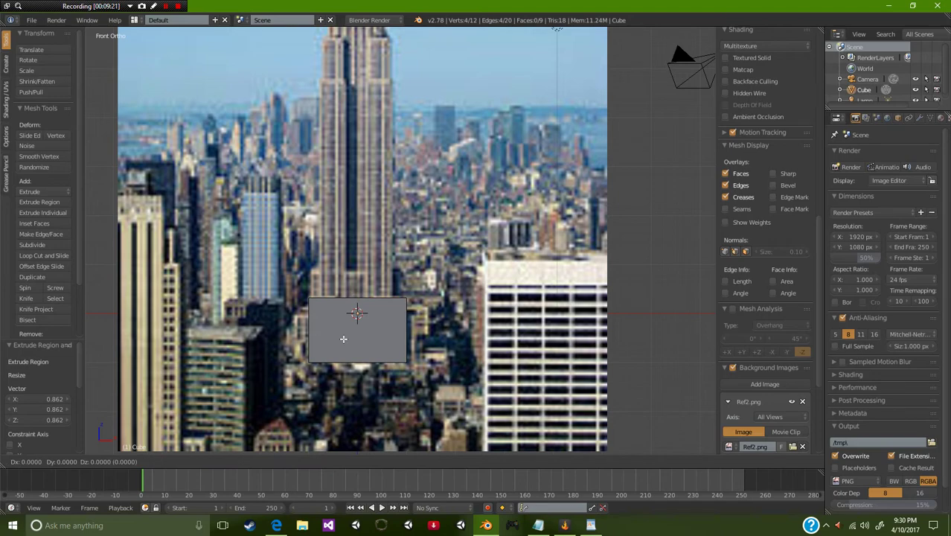
key(z)
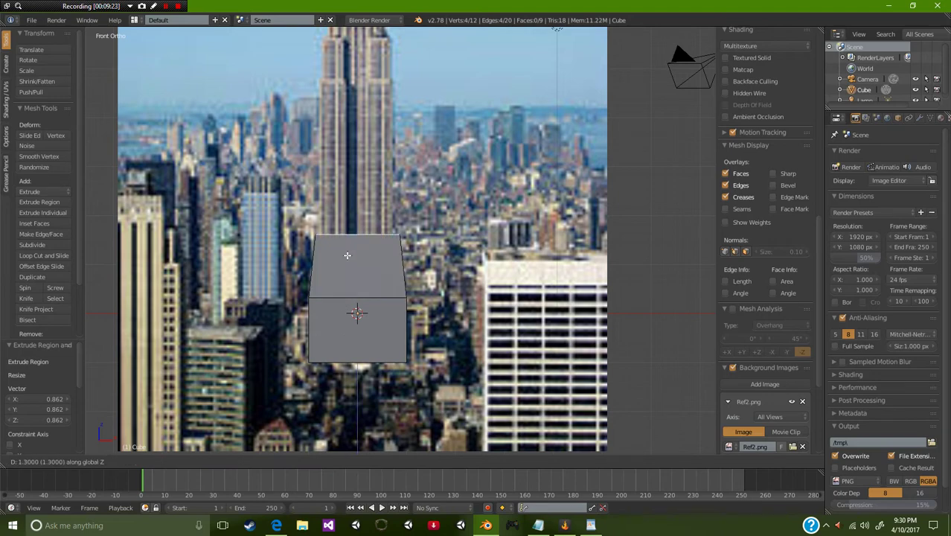
key(Escape)
key(e)
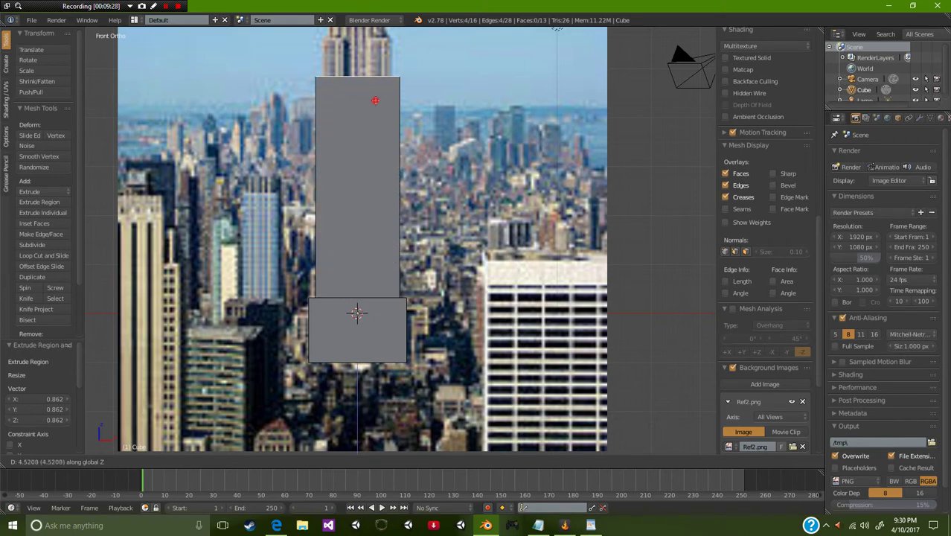
click(375, 101)
middle_drag(388, 230, 391, 244)
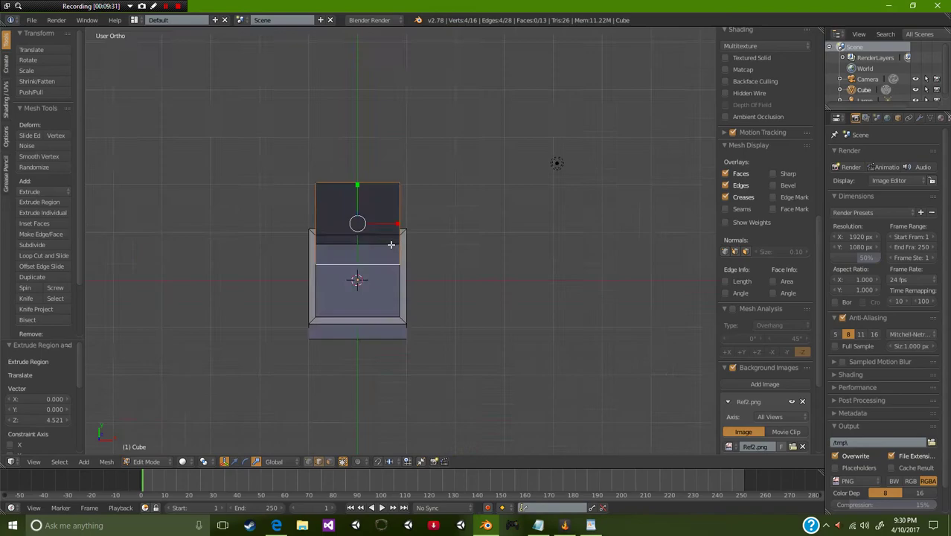
key(KP_7)
Step: Inset the top rim to 0.836 and extrude a short tier upward
key(e)
key(Escape)
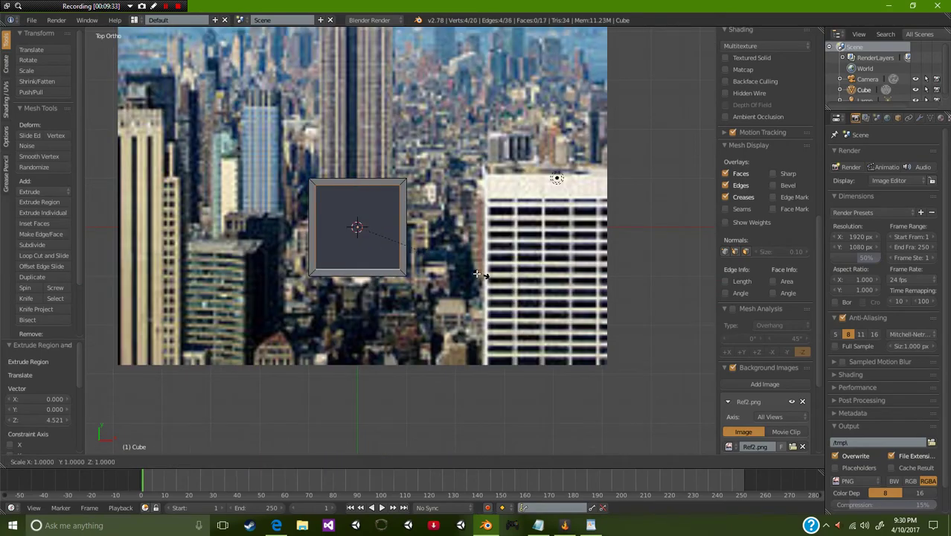
key(s)
click(458, 270)
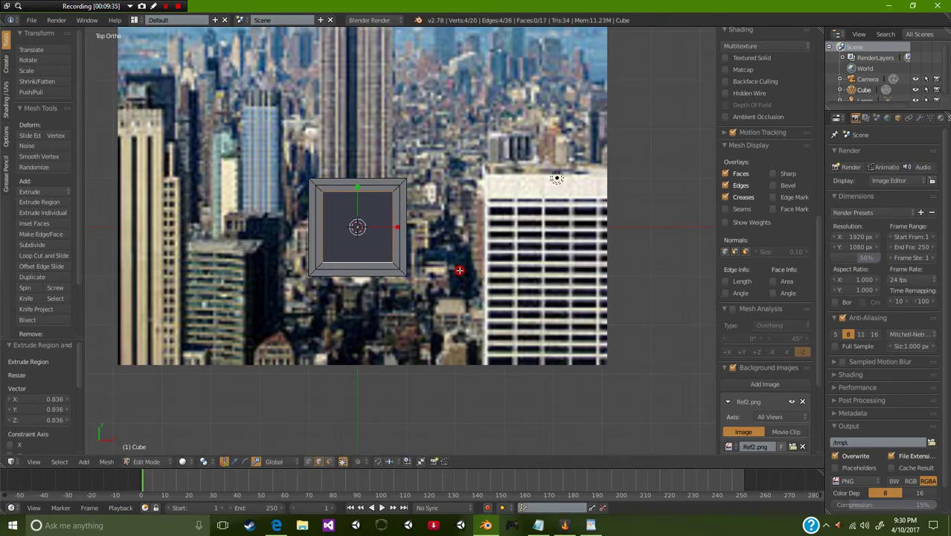
key(KP_1)
shift+scroll(375, 378, up, 1)
shift+scroll(375, 379, up, 2)
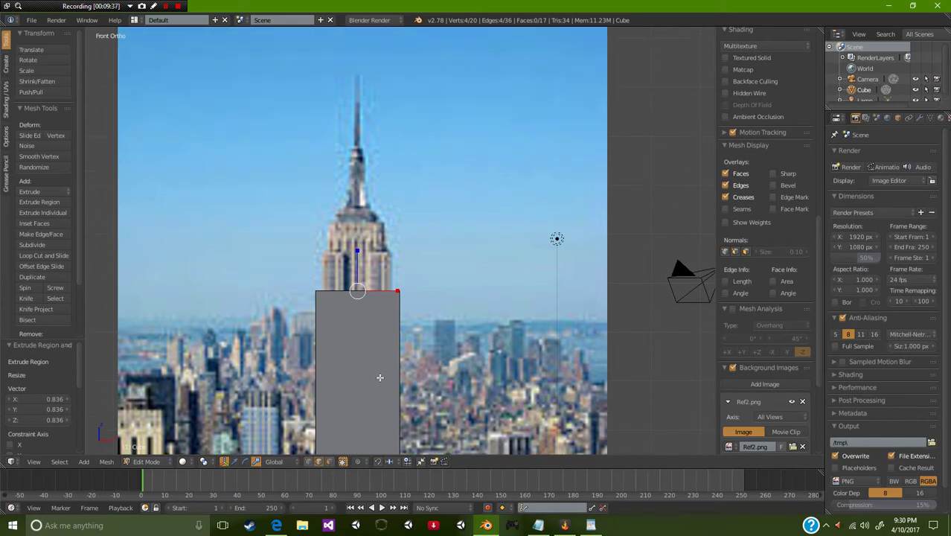
key(e)
key(z)
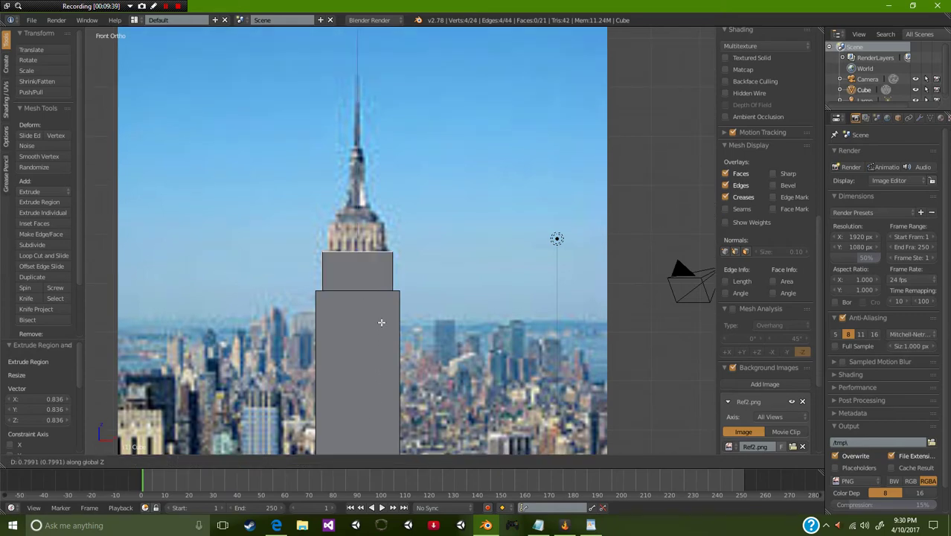
click(384, 338)
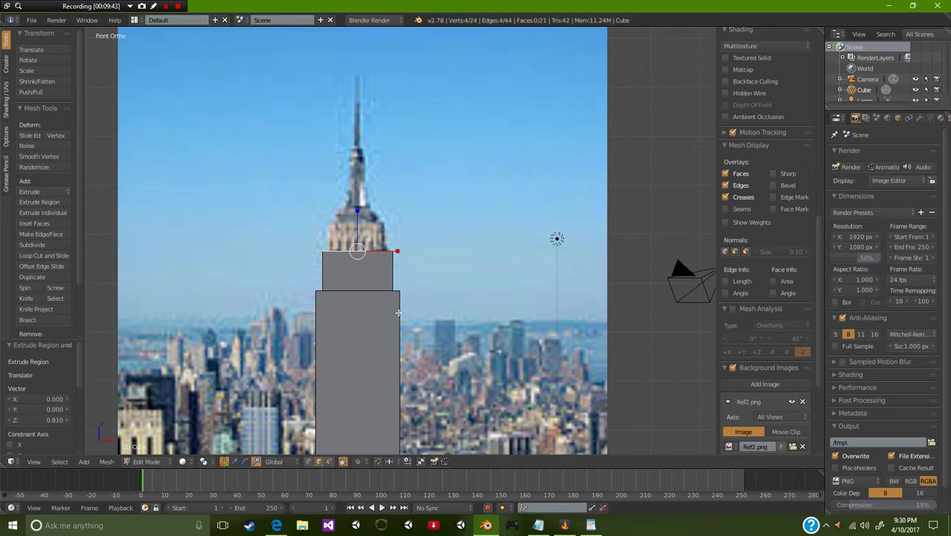
key(KP_7)
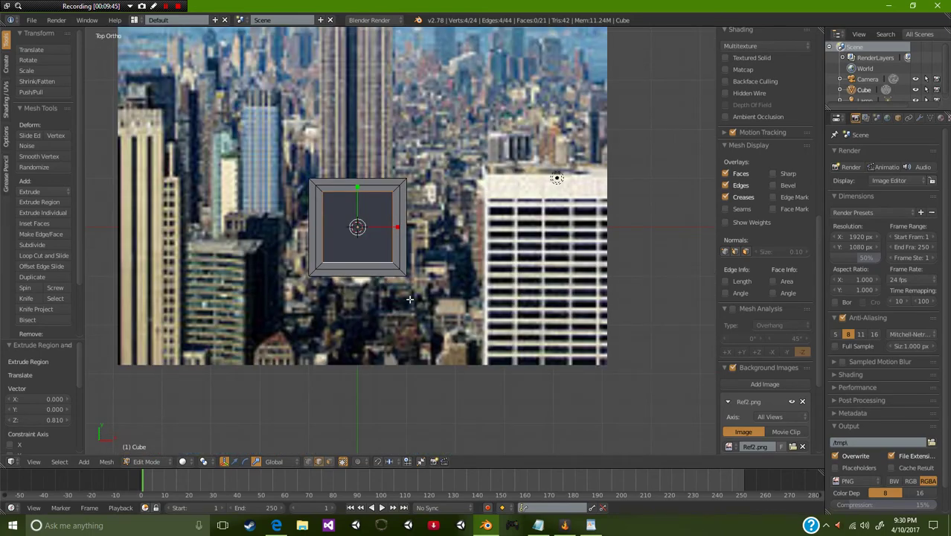
Step: Shrink an extruded top face to 0.761, then raise a new tier 0.766 along Z
key(e)
key(s)
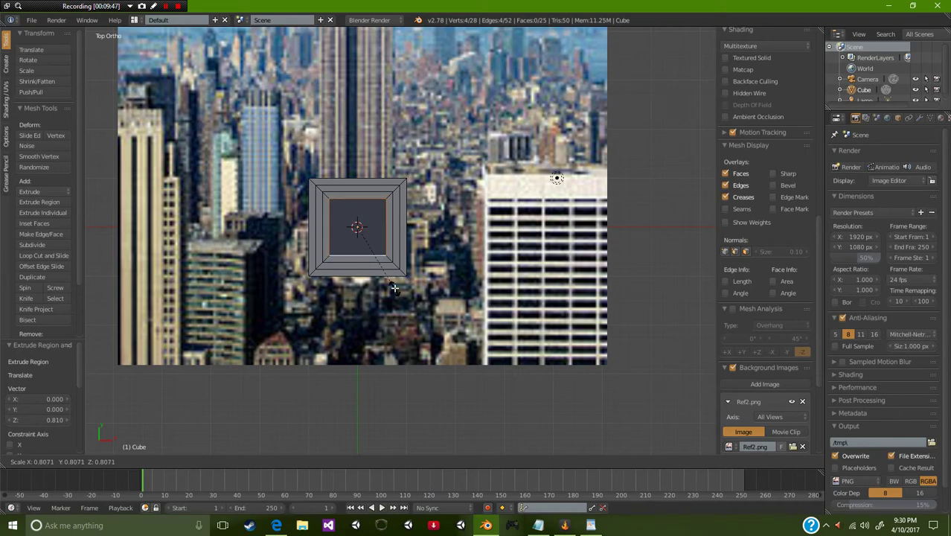
click(392, 287)
middle_drag(393, 286, 392, 286)
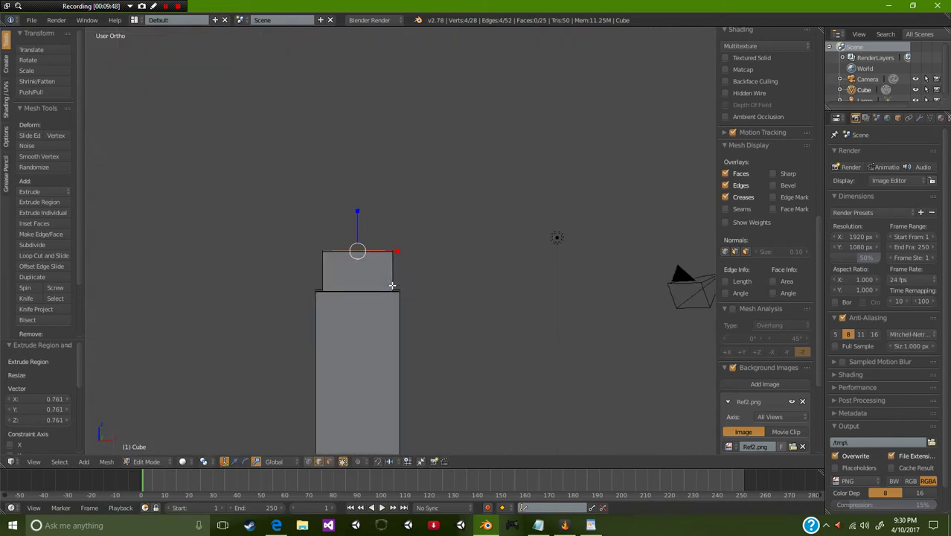
key(KP_1)
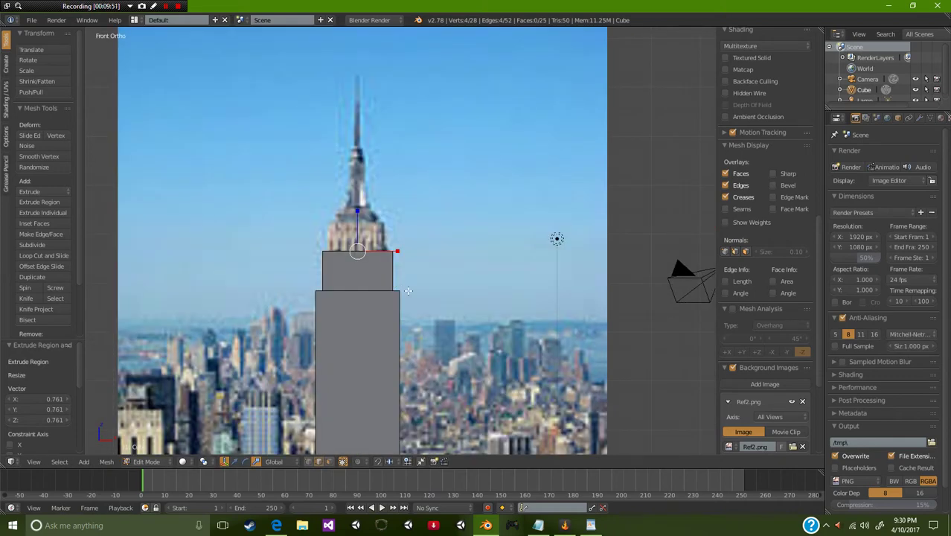
key(e)
key(s)
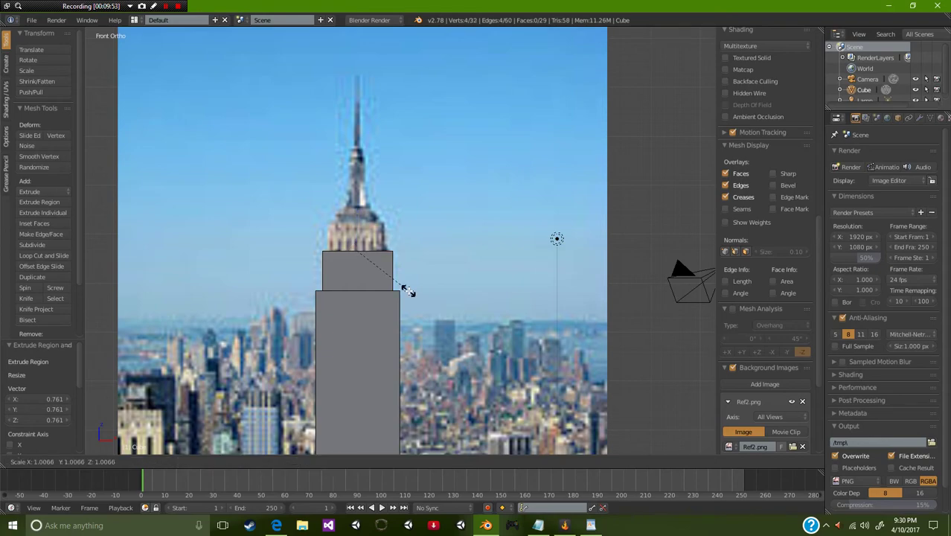
right_click(401, 258)
key(g)
key(z)
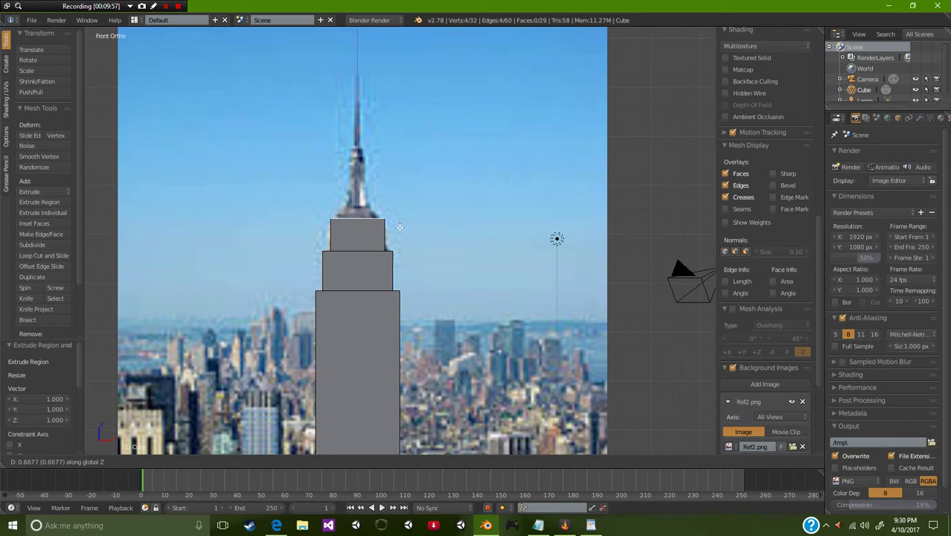
click(397, 221)
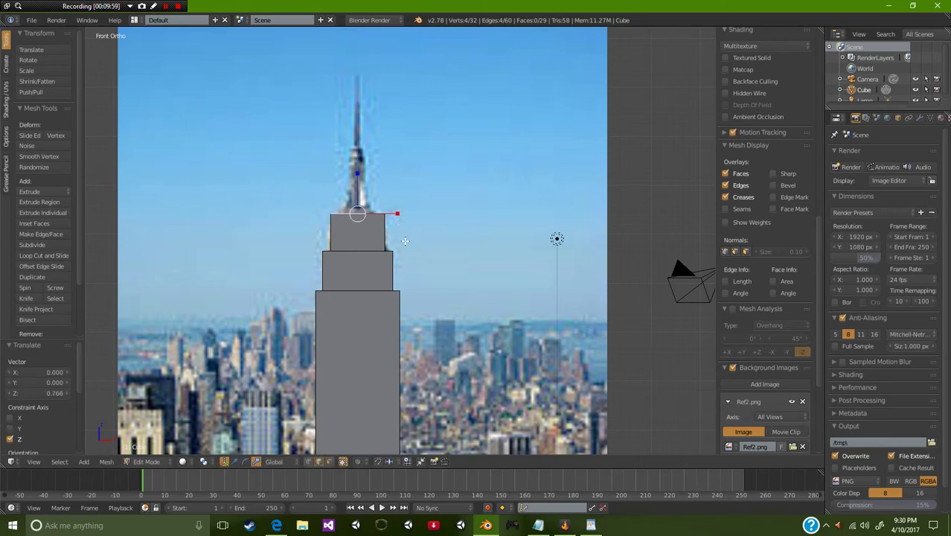
Step: Shrink an extruded top face to 0.776 and extrude a thin 0.175 ledge
key(KP_7)
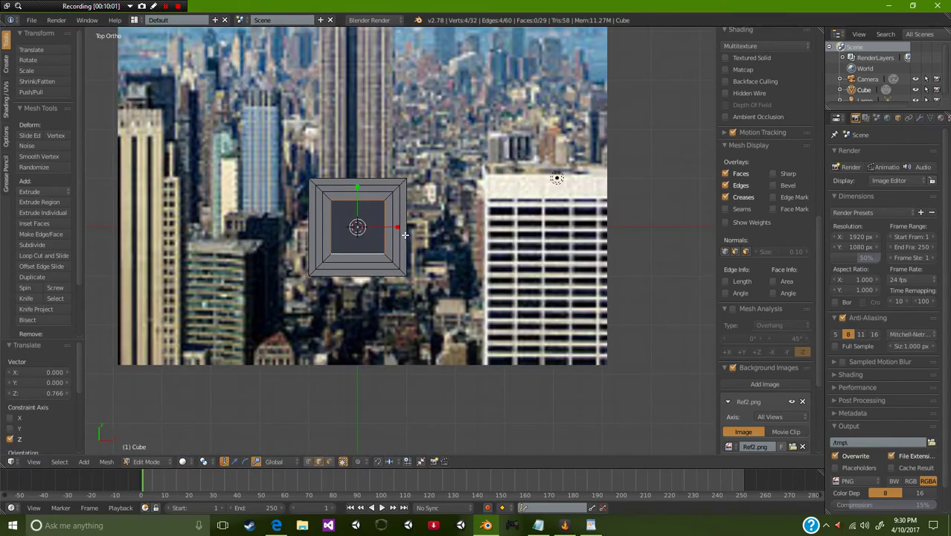
key(e)
key(s)
click(421, 245)
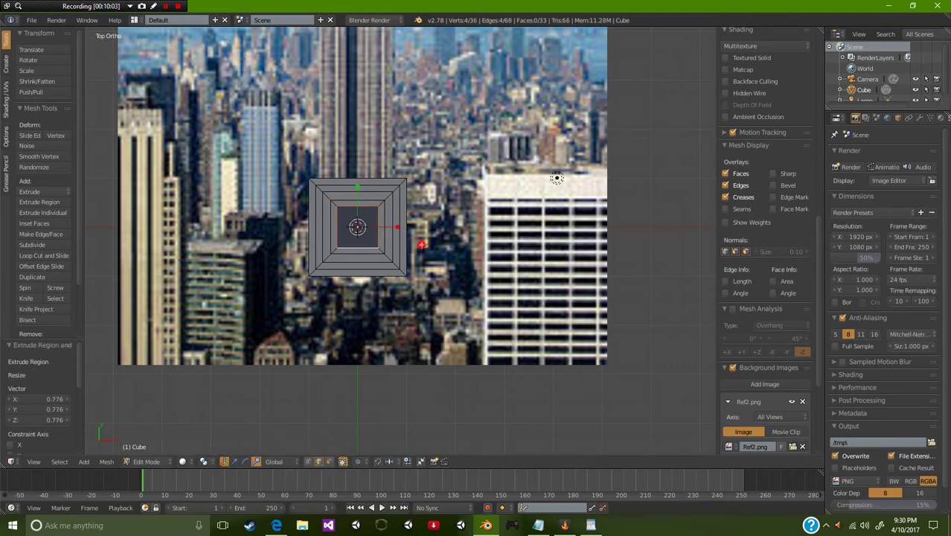
key(KP_1)
key(e)
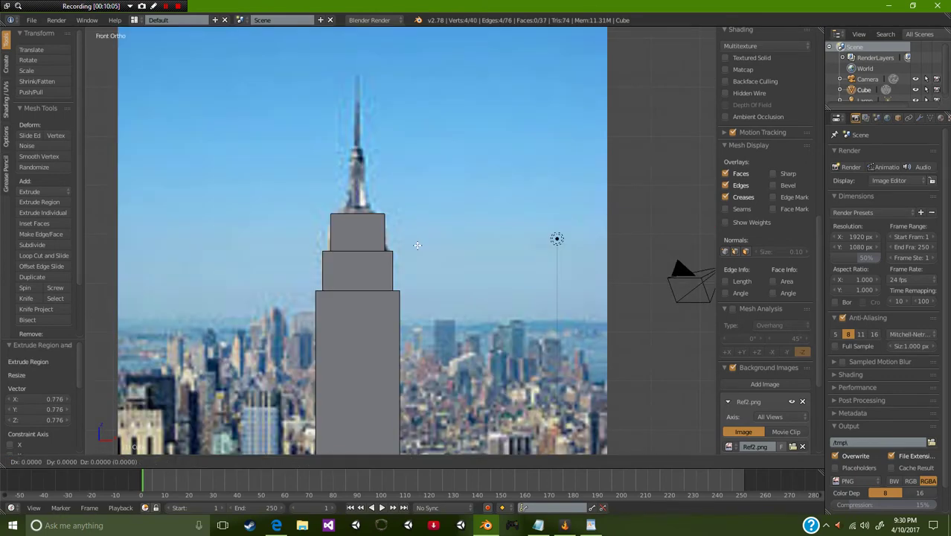
click(419, 236)
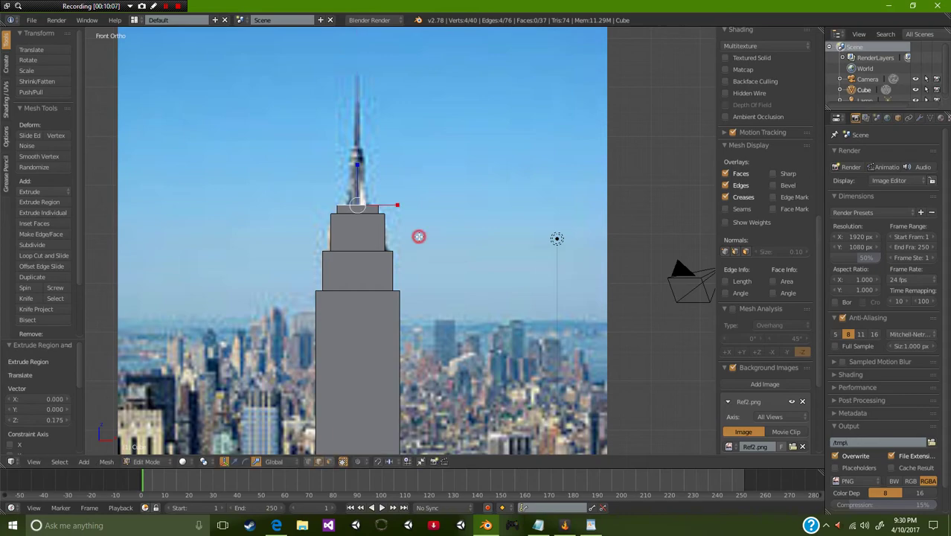
Step: Shrink the top face to 0.449 and extrude a tall 1.182 narrow tier
key(KP_7)
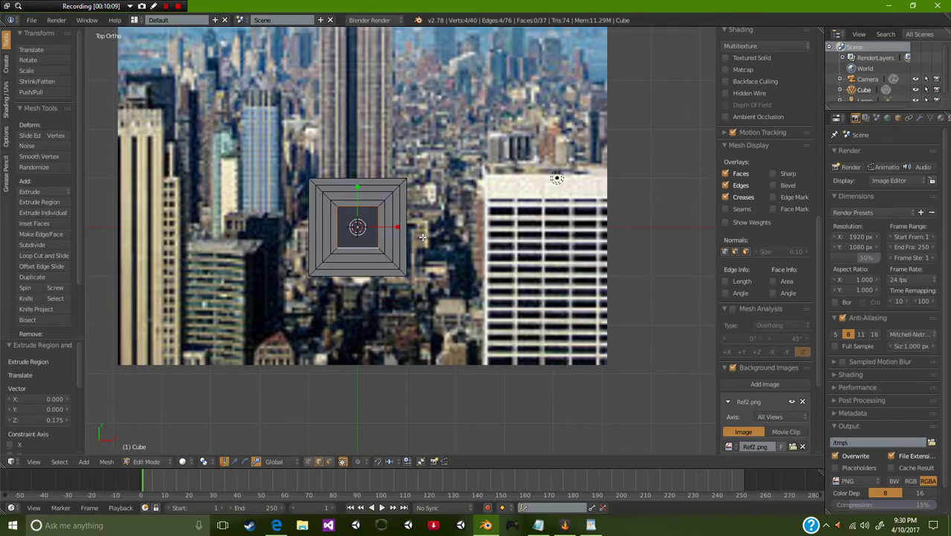
key(e)
key(s)
click(382, 226)
key(KP_1)
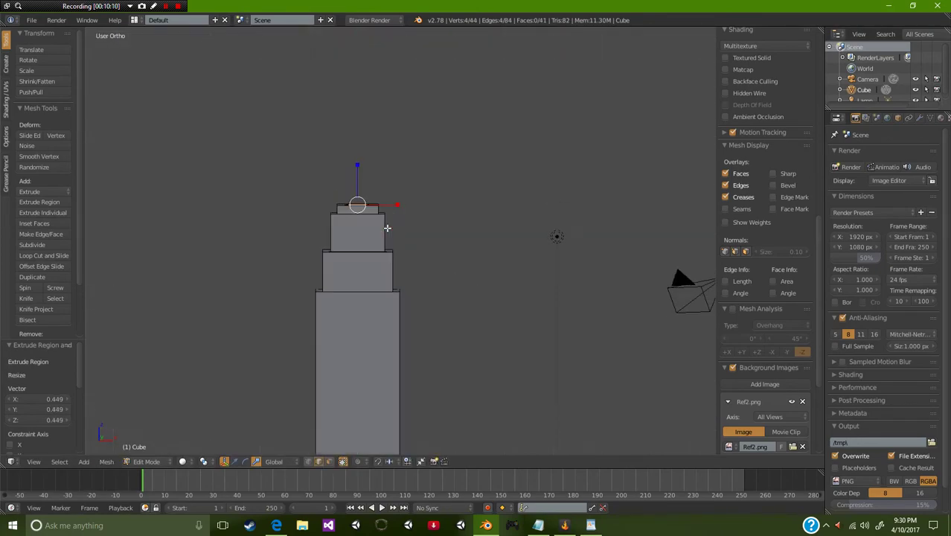
key(KP_1)
key(e)
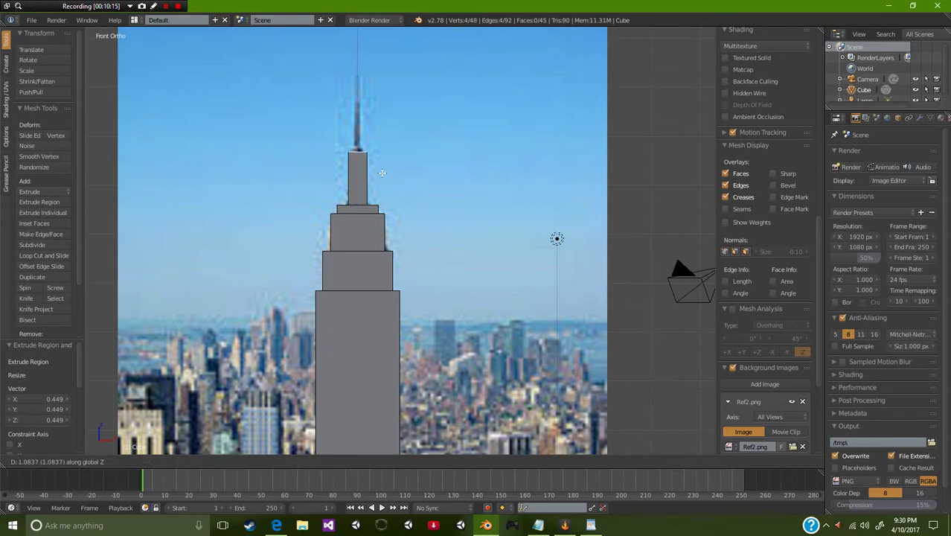
click(381, 170)
Step: Shrink the top face to 0.513 and extrude the 1.467 spire toward the antenna
key(KP_7)
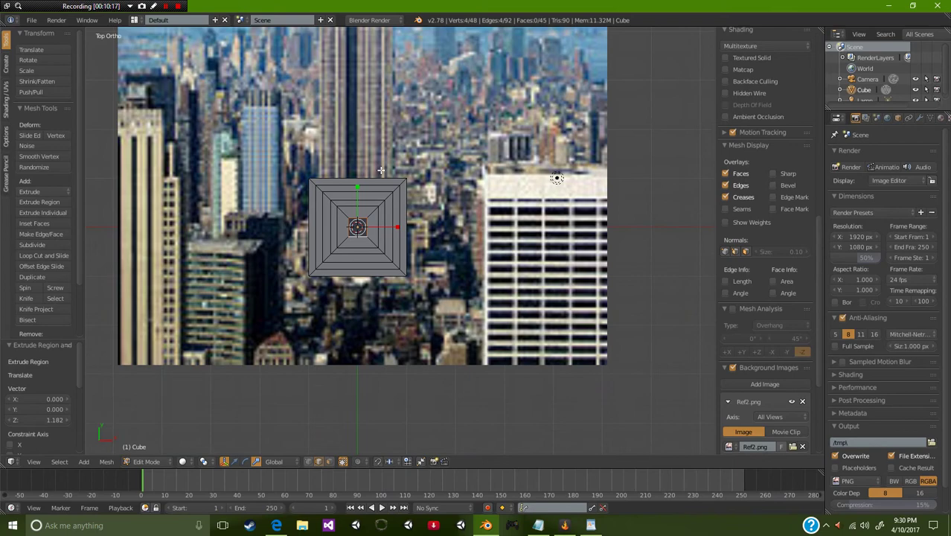
key(e)
key(s)
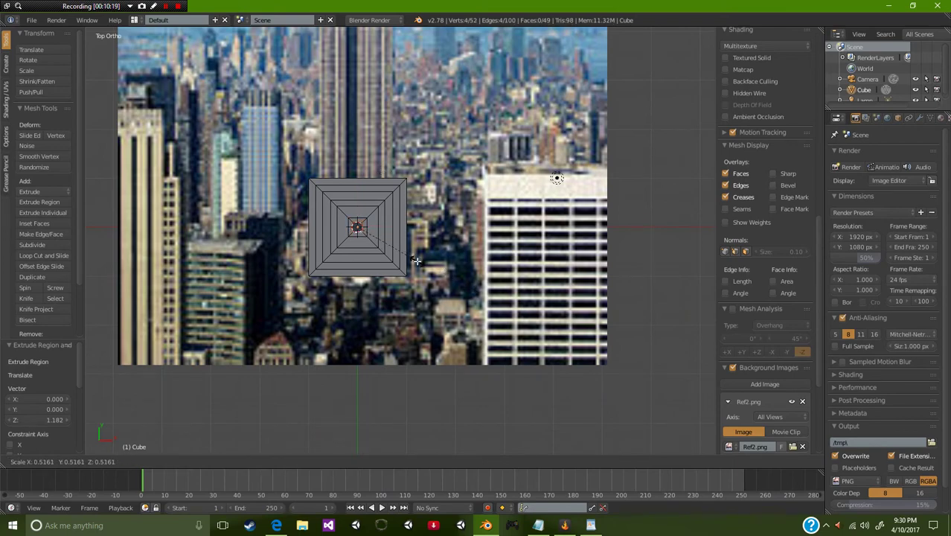
click(418, 261)
key(KP_1)
key(e)
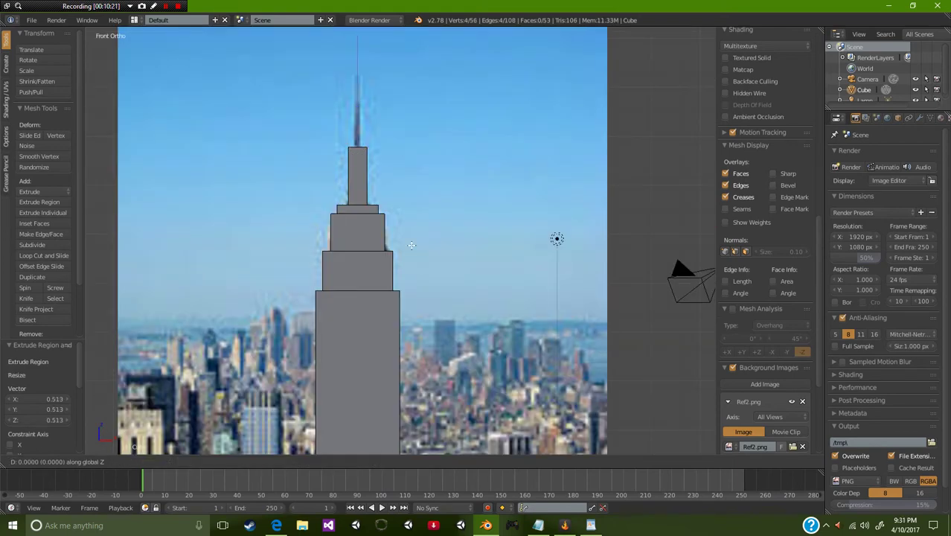
click(396, 189)
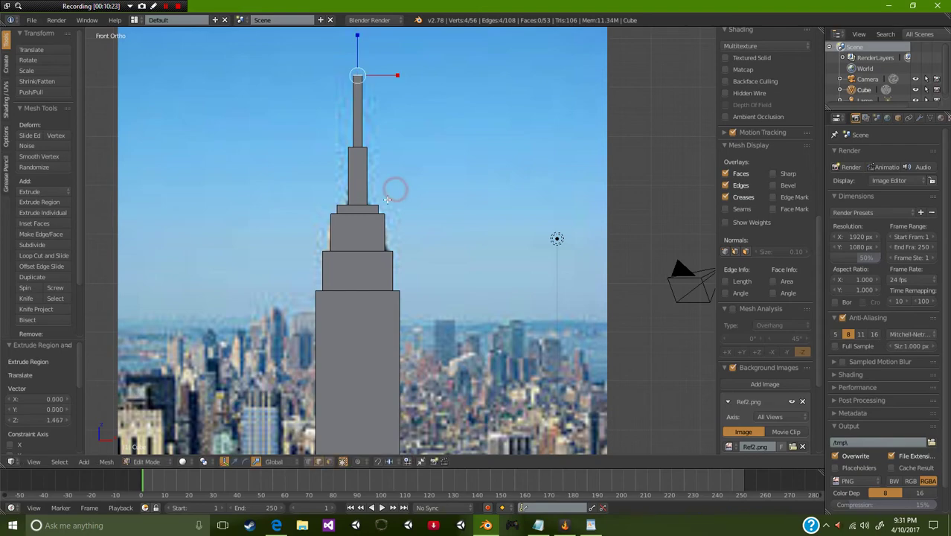
scroll(397, 303, down, 5)
mouse_move(416, 317)
middle_down()
mouse_move(424, 343)
mouse_move(574, 322)
mouse_move(488, 343)
mouse_move(322, 348)
mouse_move(527, 355)
mouse_move(468, 381)
middle_up()
Step: Leave Edit Mode and zoom in to inspect the whole tower
key(Tab)
scroll(322, 347, up, 5)
scroll(447, 365, up, 6)
scroll(471, 355, down, 1)
shift+scroll(343, 253, up, 3)
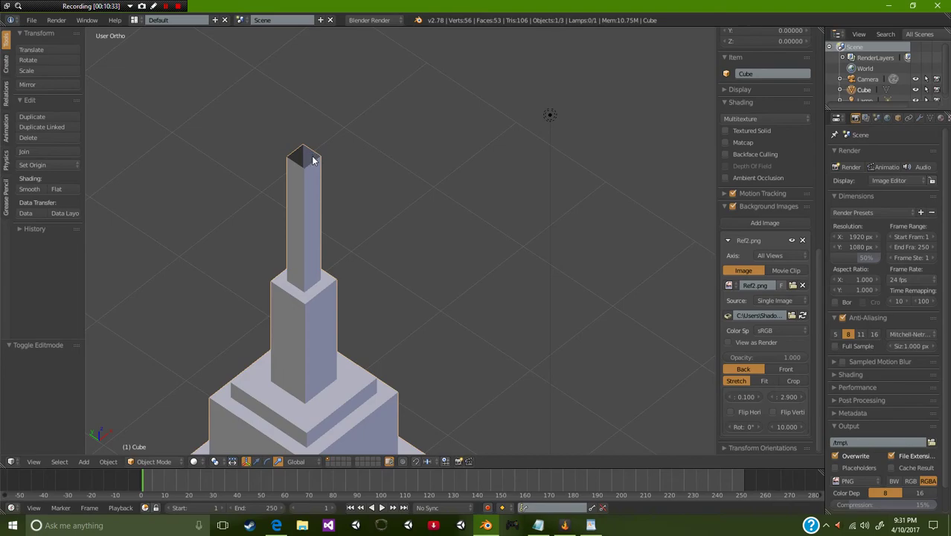
Step: Re-enter Edit Mode, select just the spire's top face, then return to Object Mode
key(Tab)
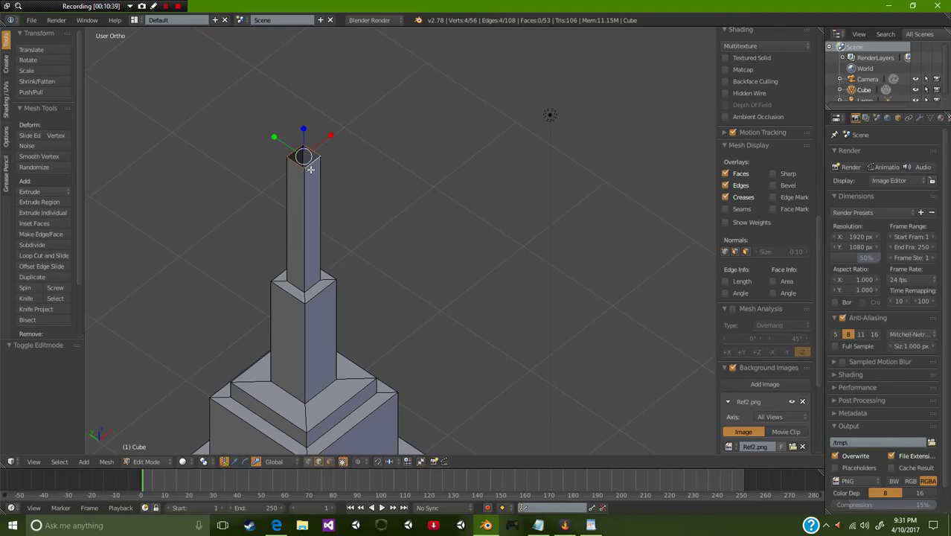
key(f)
key(ctrl+z)
key(a)
scroll(366, 201, up, 1)
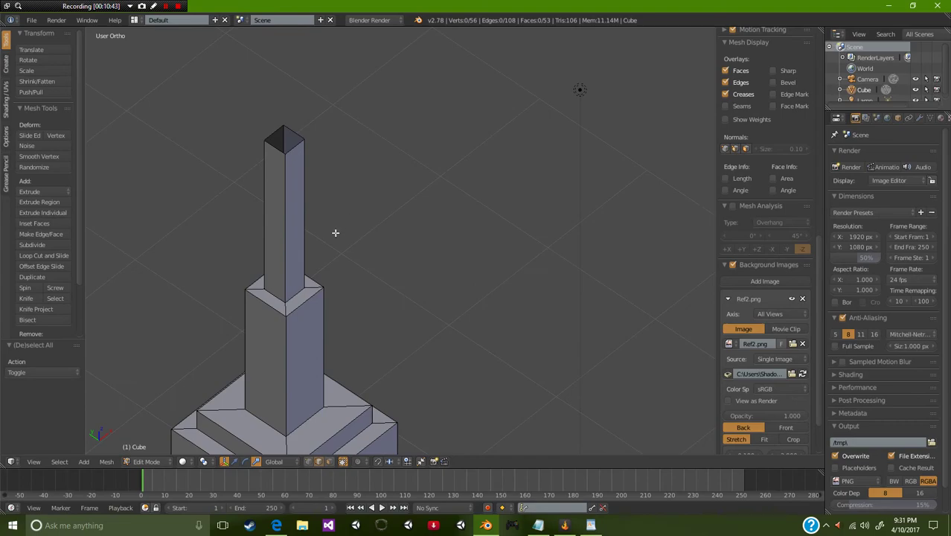
shift+scroll(335, 233, up, 3)
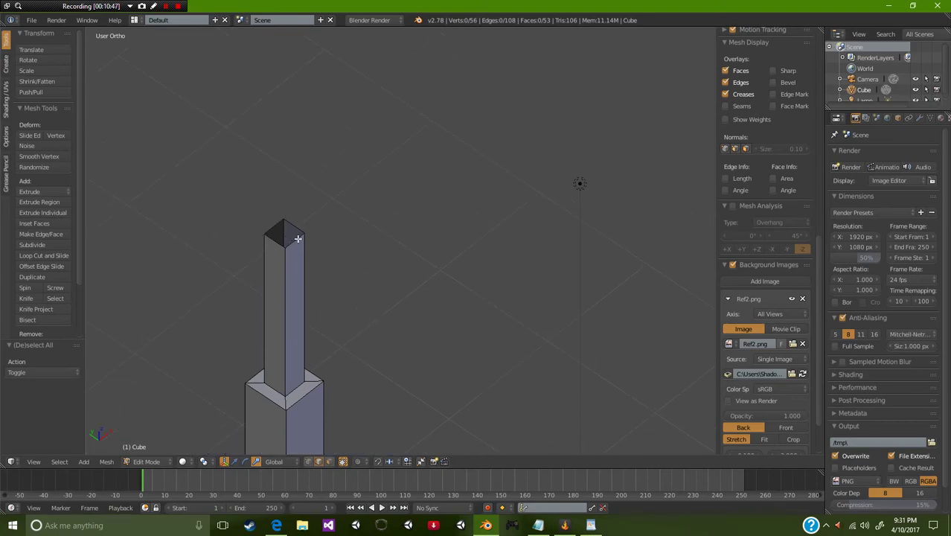
right_click(300, 239)
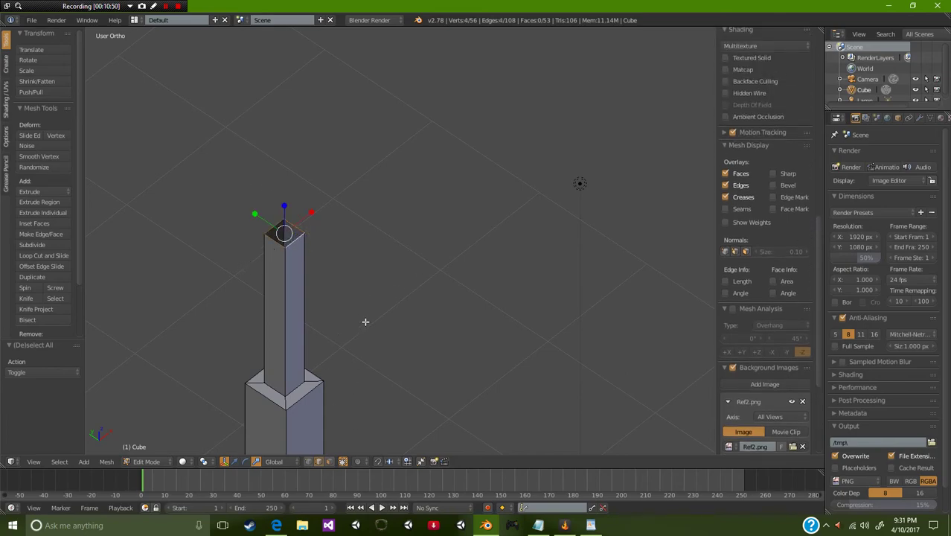
key(Tab)
scroll(365, 321, down, 5)
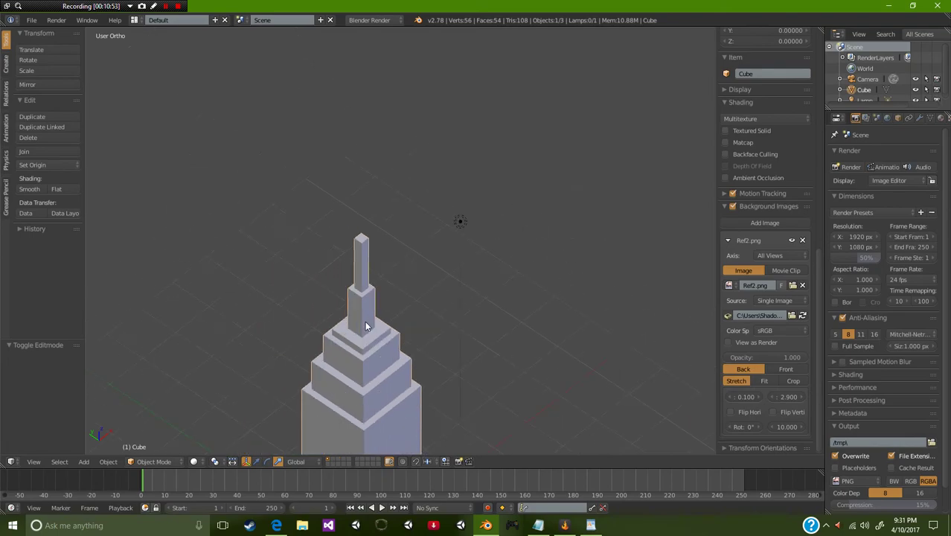
scroll(329, 384, down, 5)
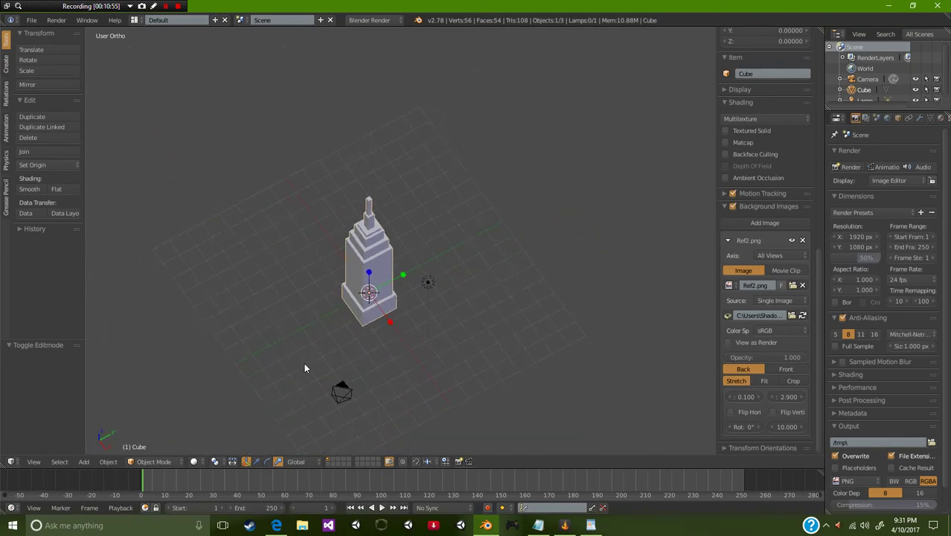
mouse_move(340, 387)
middle_down()
mouse_move(485, 318)
mouse_move(586, 321)
mouse_move(580, 362)
mouse_move(320, 357)
mouse_move(493, 351)
mouse_move(524, 312)
mouse_move(440, 331)
mouse_move(396, 355)
mouse_move(534, 344)
mouse_move(485, 380)
mouse_move(389, 368)
mouse_move(567, 347)
mouse_move(433, 333)
mouse_move(439, 339)
middle_up()
scroll(434, 335, up, 5)
scroll(442, 339, down, 5)
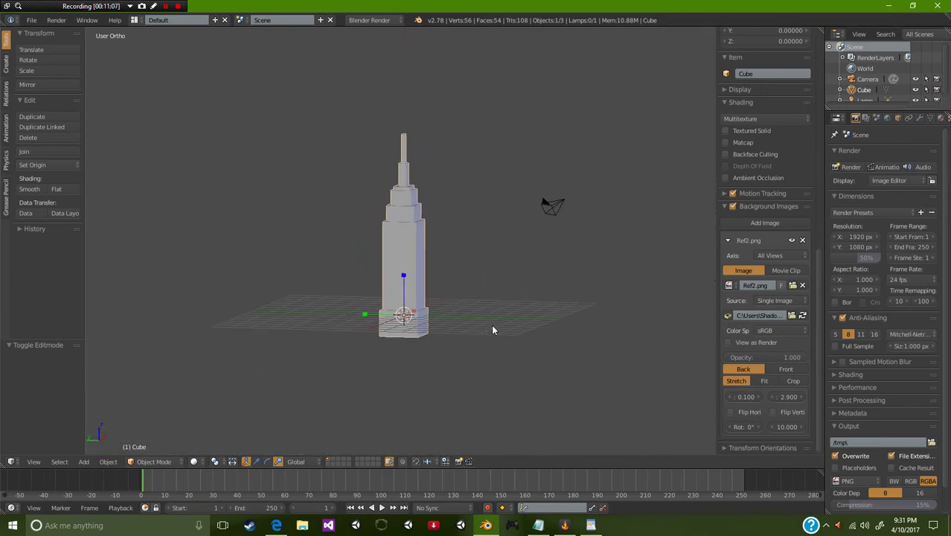
scroll(493, 325, up, 5)
scroll(498, 333, down, 3)
scroll(497, 331, down, 2)
middle_drag(496, 331, 362, 339)
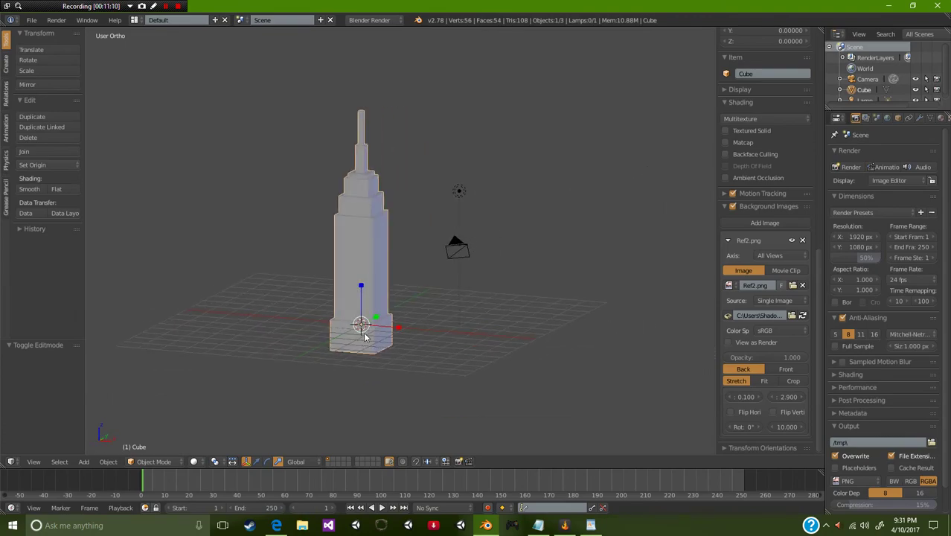